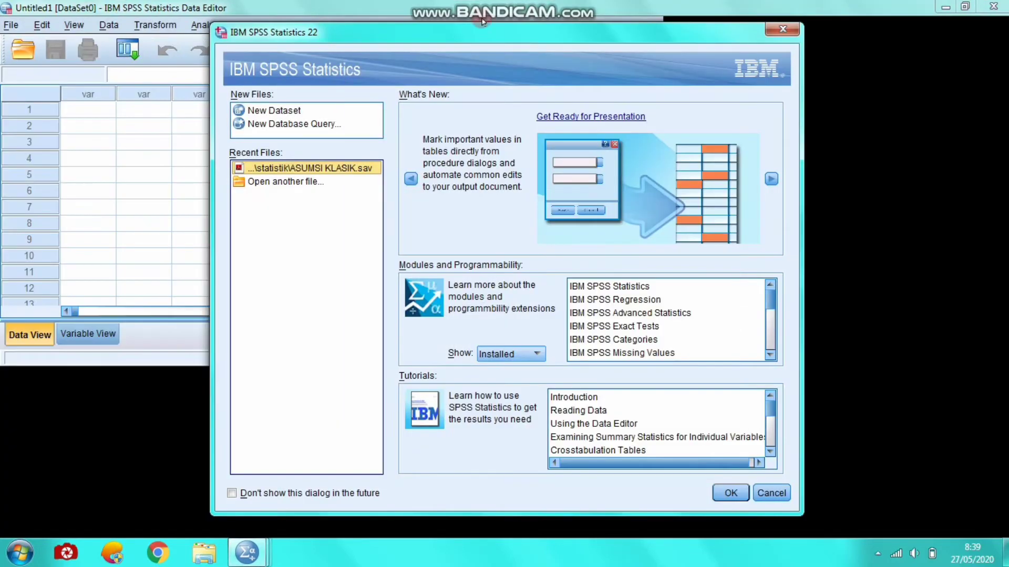
# Dismiss the welcome dialog and open the data file Data Normalitas.sav from the statistik folder
pyautogui.click(783, 491)
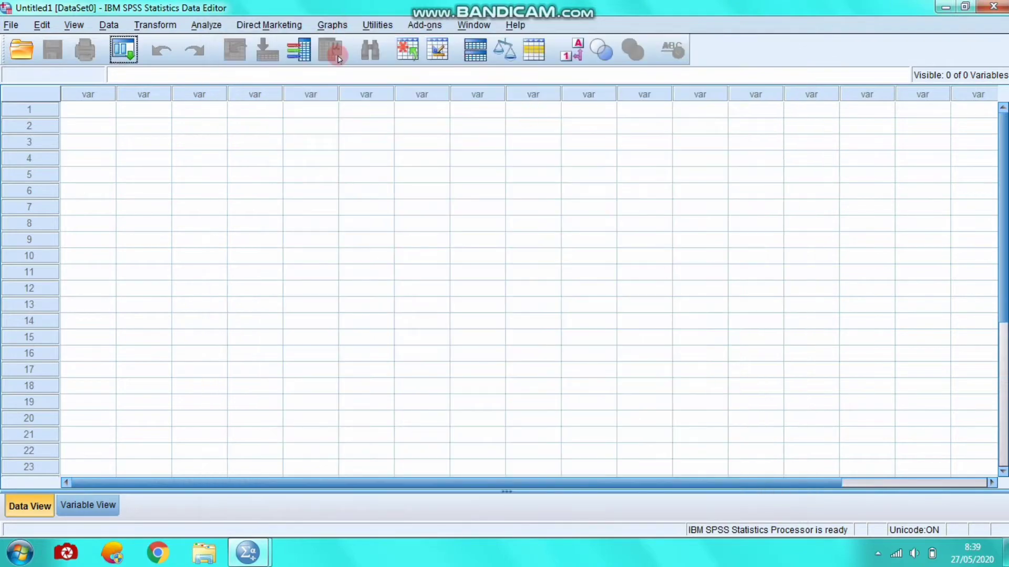
pyautogui.click(238, 159)
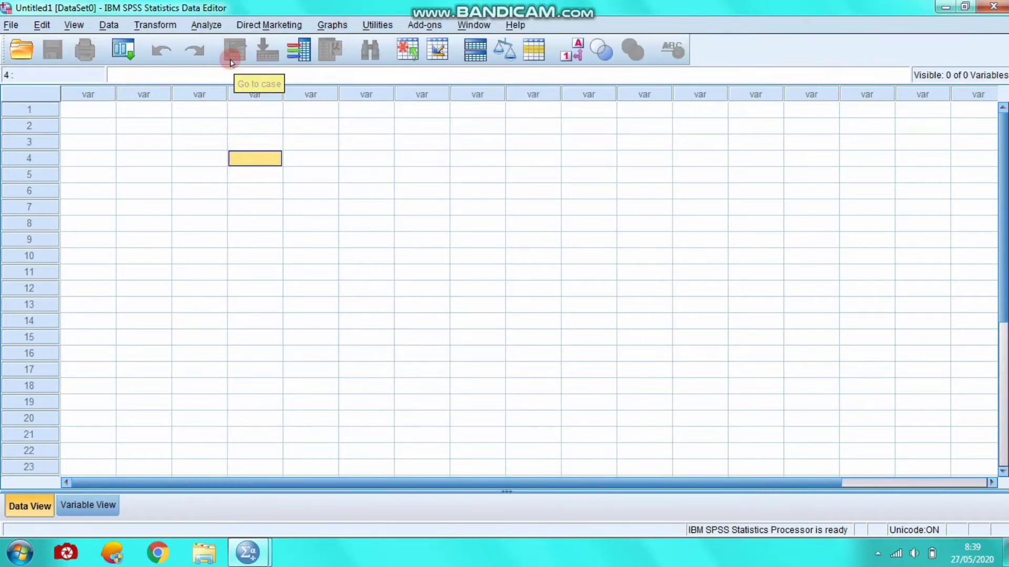
pyautogui.click(11, 25)
pyautogui.moveTo(77, 62)
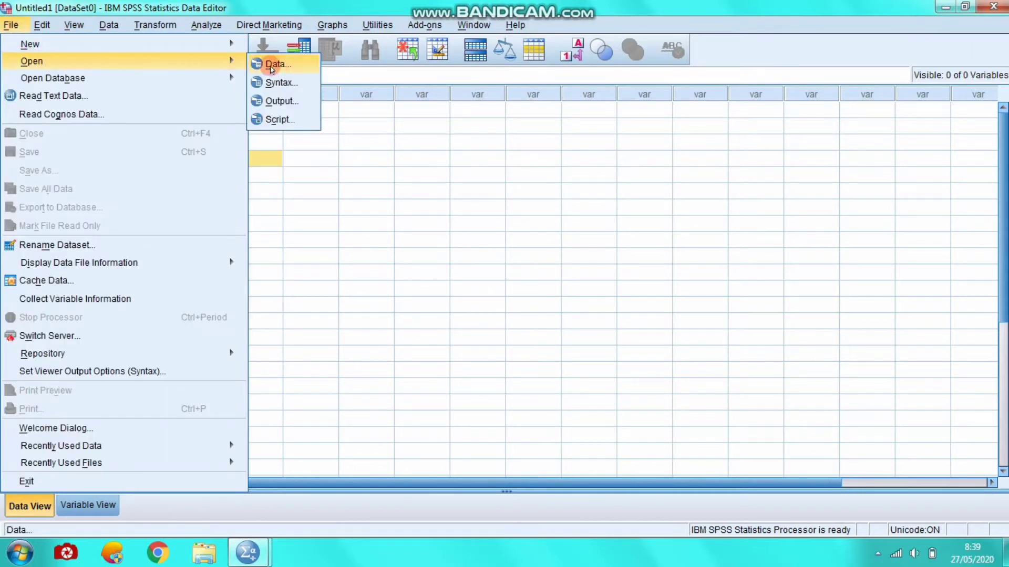
pyautogui.click(277, 65)
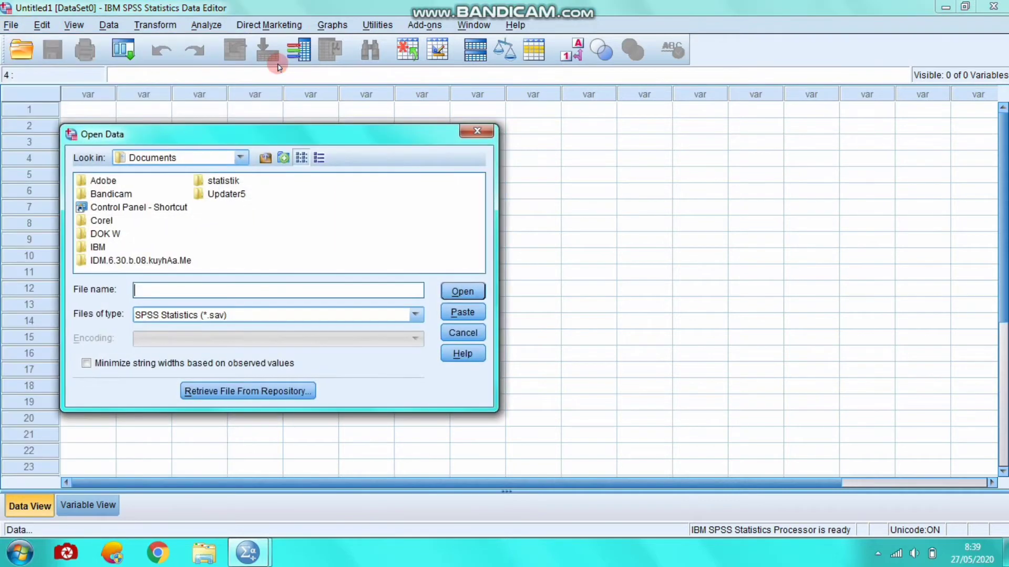
pyautogui.doubleClick(224, 182)
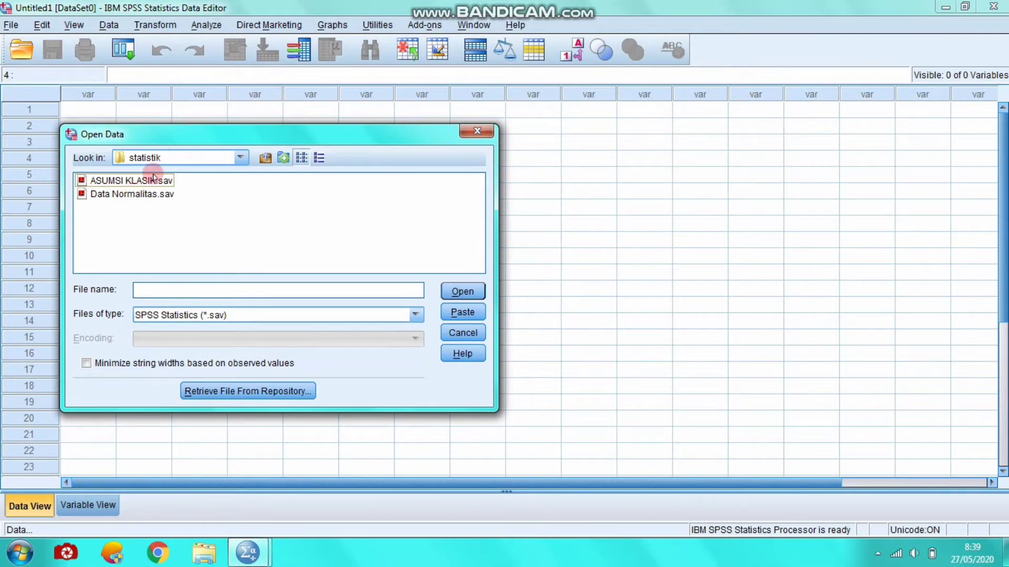
pyautogui.click(131, 196)
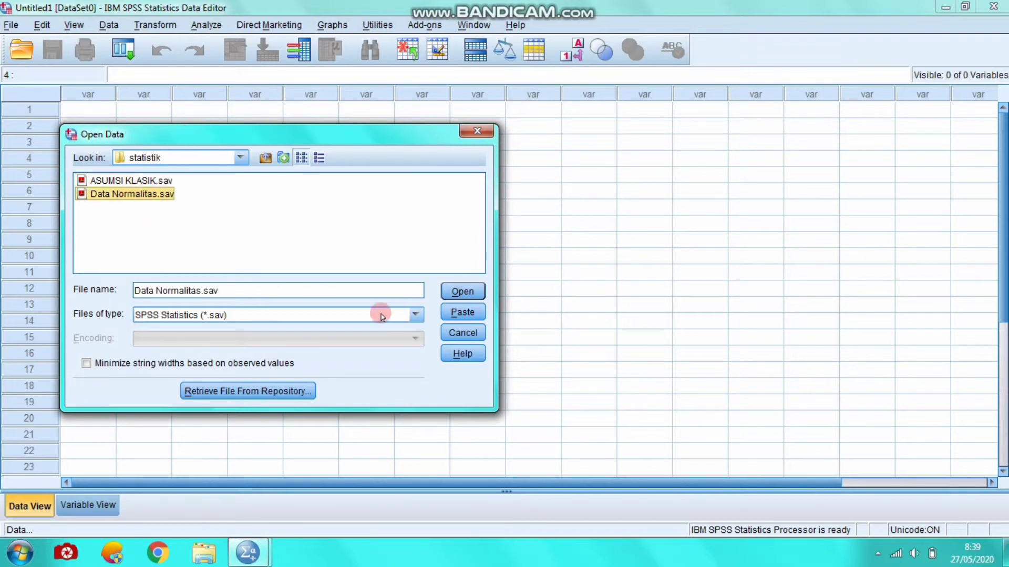
pyautogui.click(456, 291)
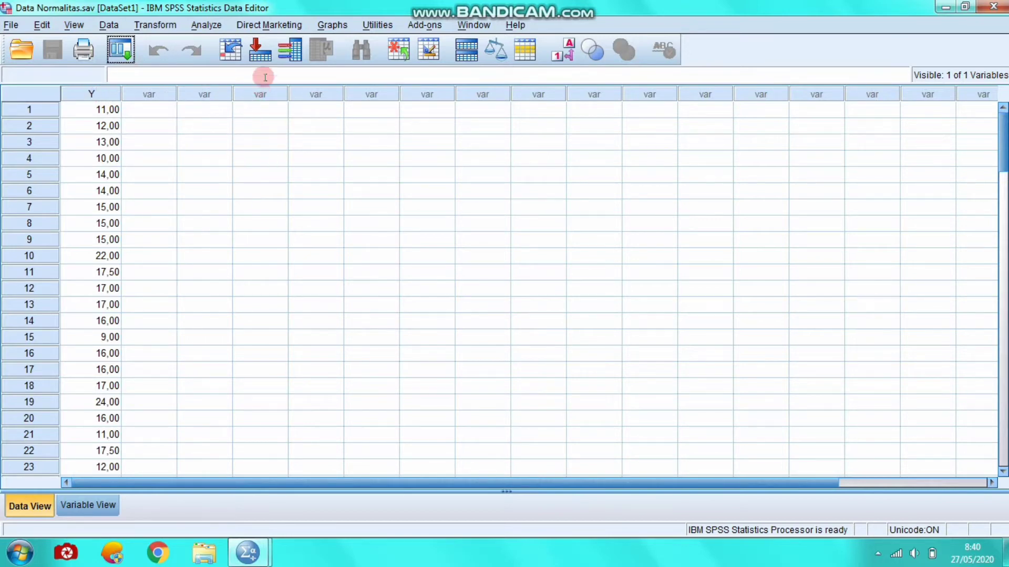
# Start the Explore procedure from the descriptive statistics and assign variable Y to the dependent list
pyautogui.click(204, 26)
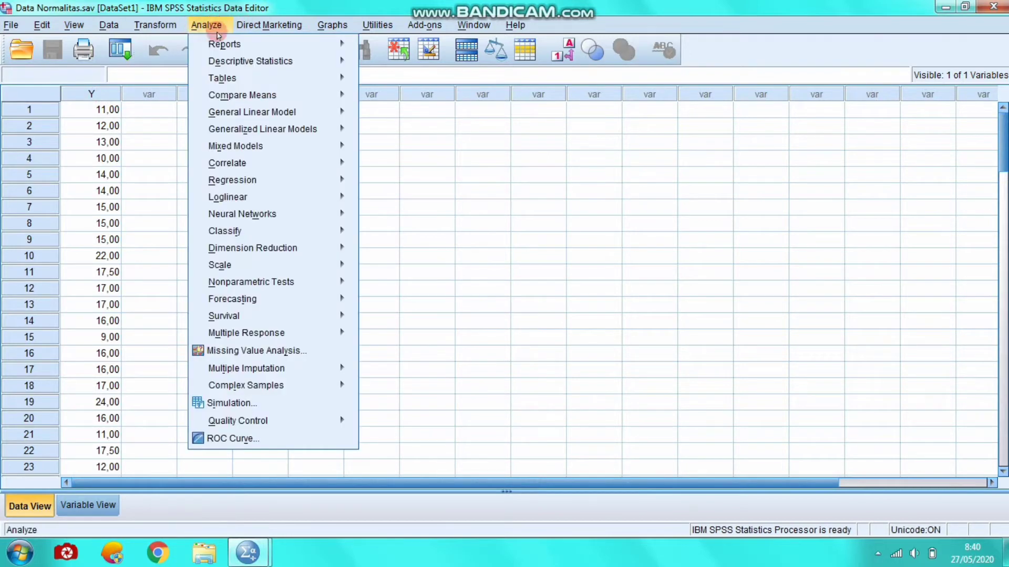
pyautogui.moveTo(244, 63)
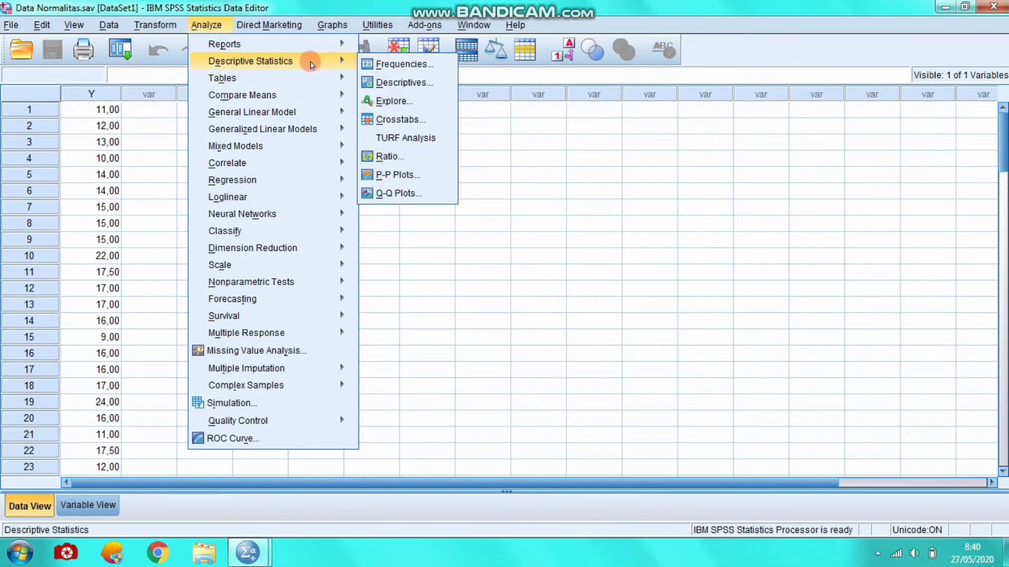
pyautogui.moveTo(345, 77)
pyautogui.moveTo(344, 60)
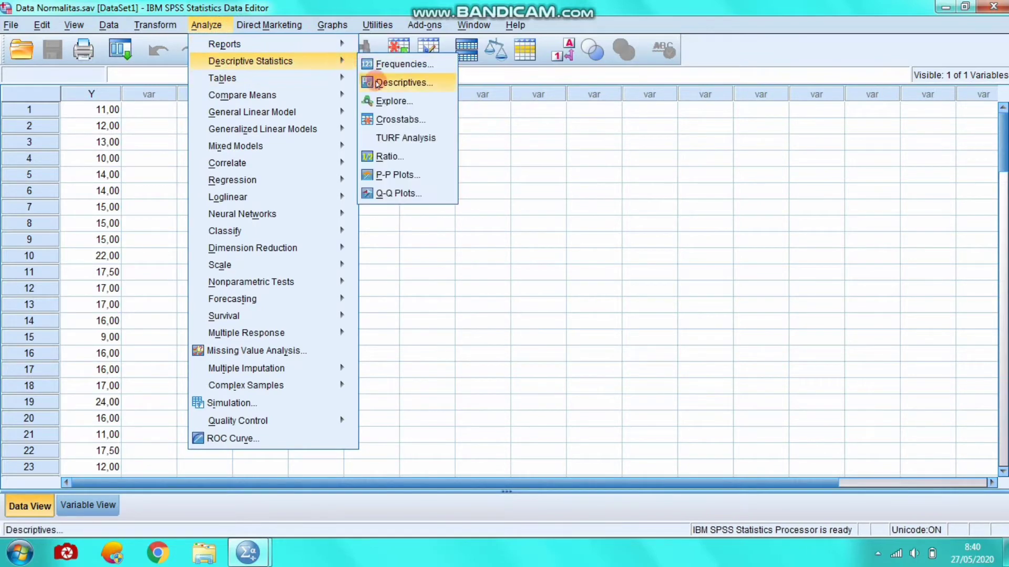
pyautogui.click(388, 101)
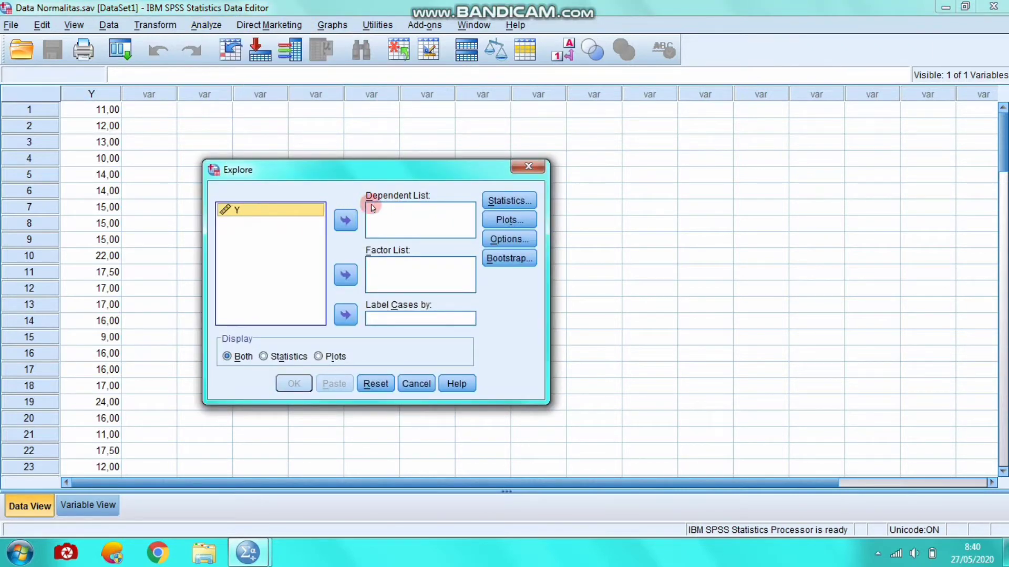
pyautogui.click(346, 221)
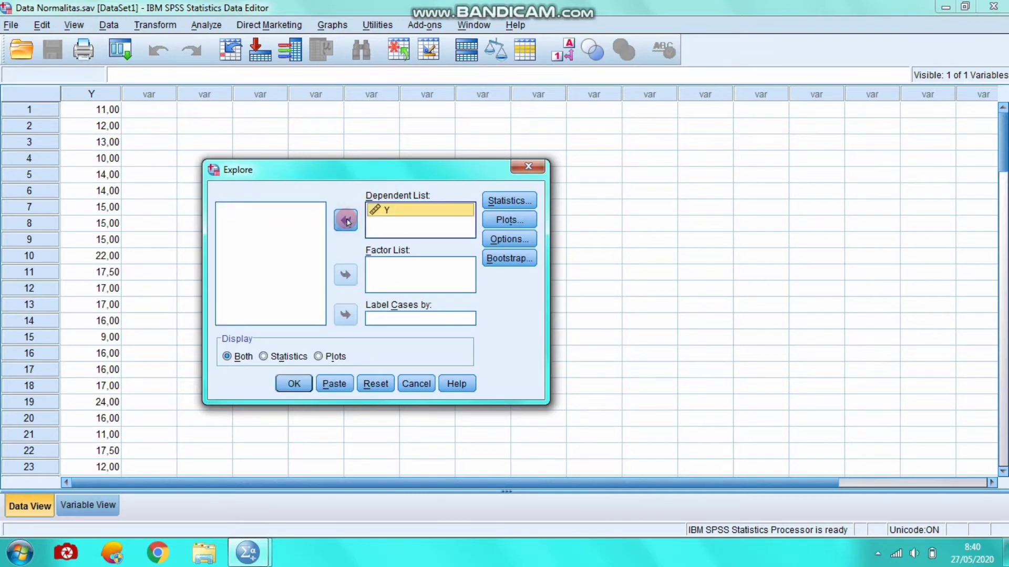
pyautogui.click(403, 209)
# Add a histogram and normality plots with tests, then run Explore with both statistics and plots displayed
pyautogui.click(507, 221)
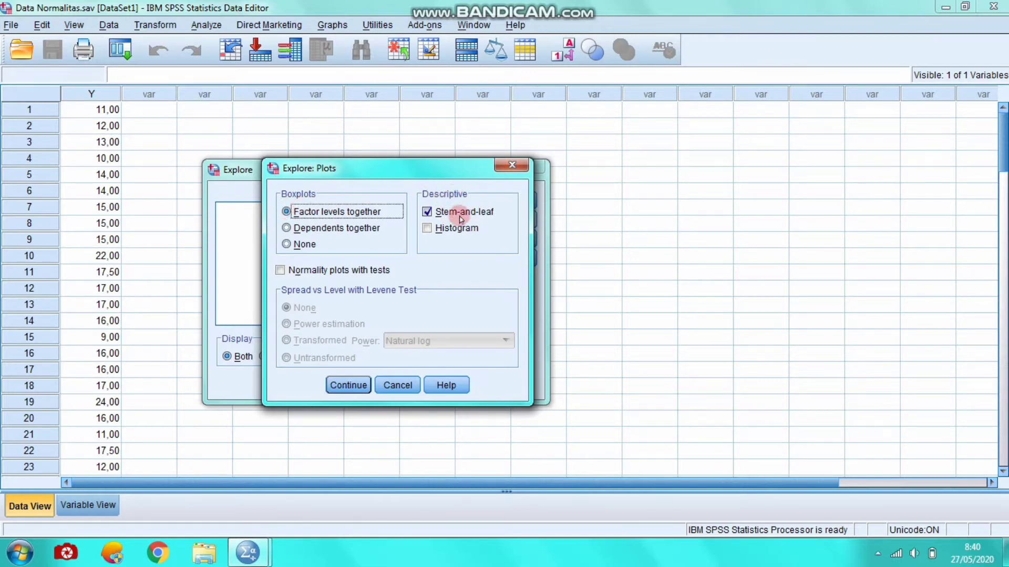
pyautogui.click(427, 228)
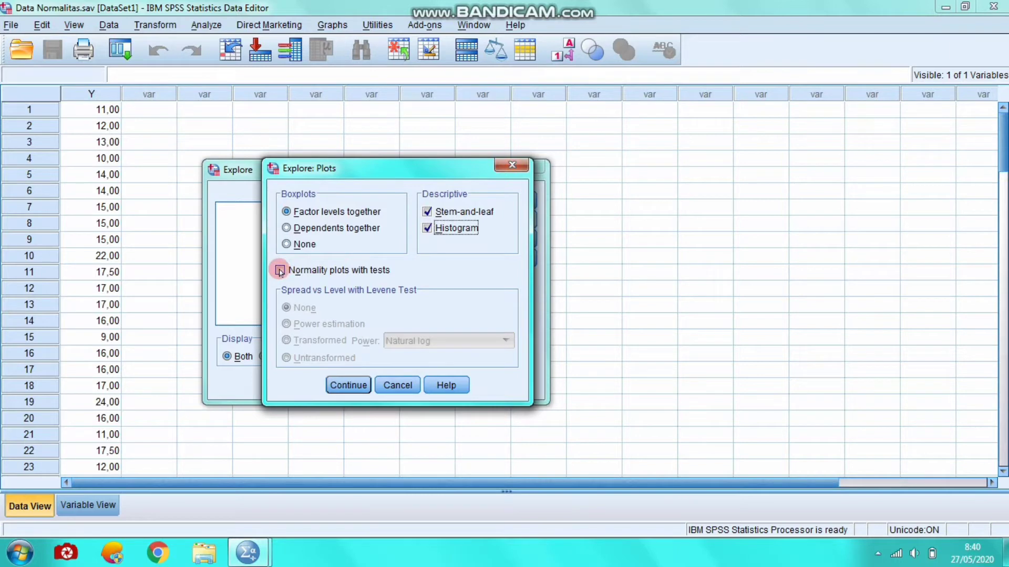
pyautogui.click(280, 270)
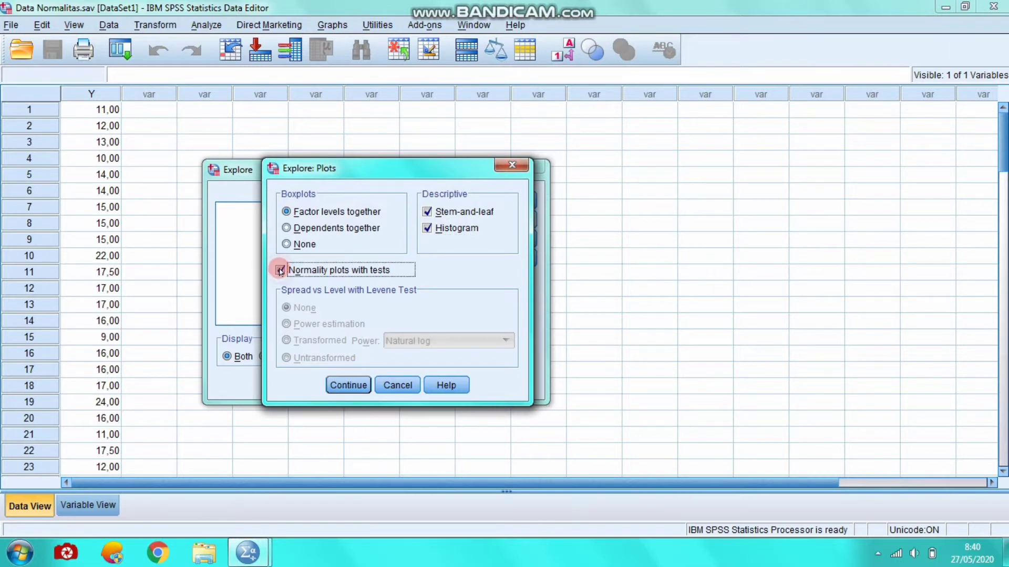
pyautogui.click(349, 387)
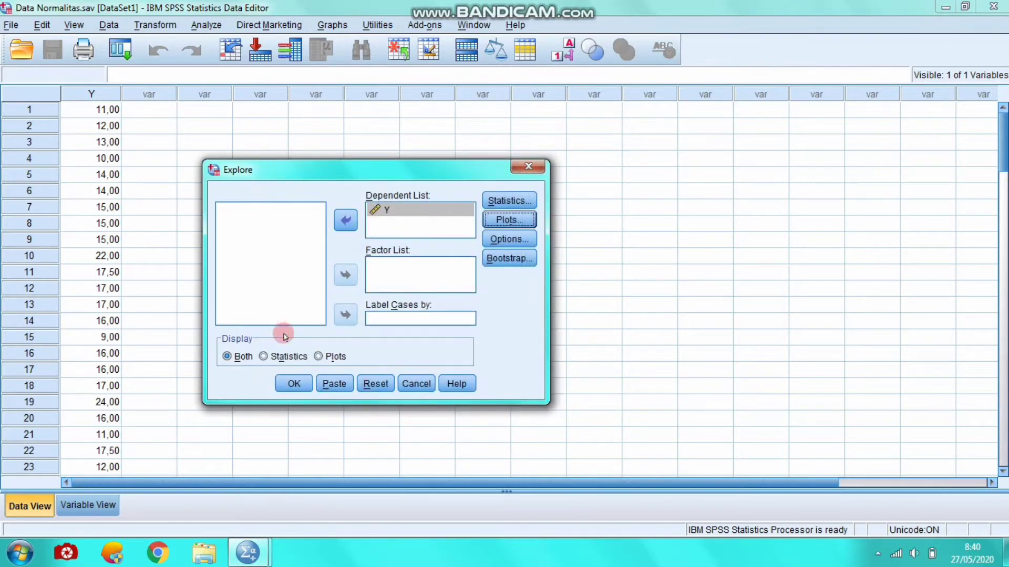
pyautogui.click(234, 356)
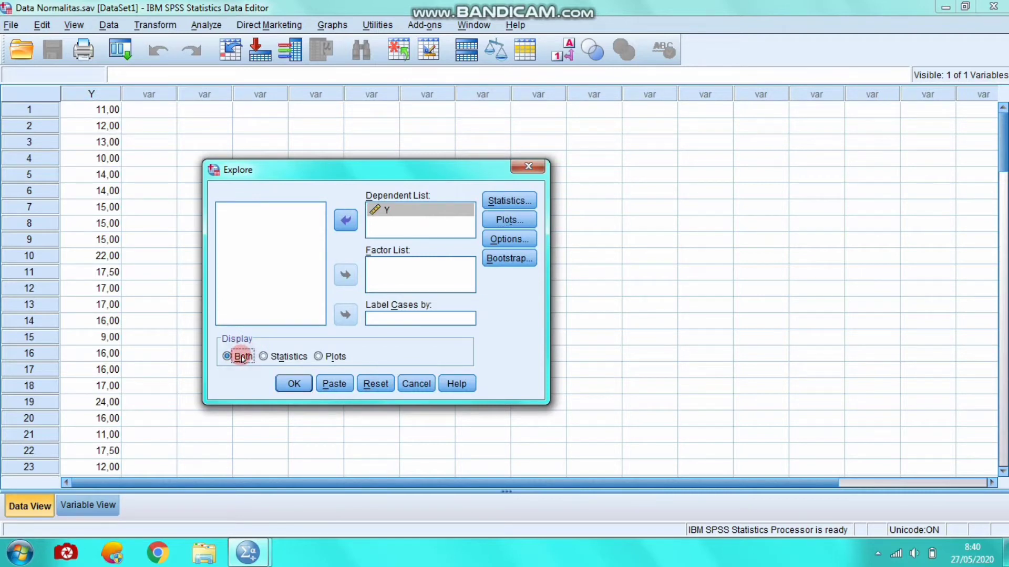
pyautogui.click(294, 384)
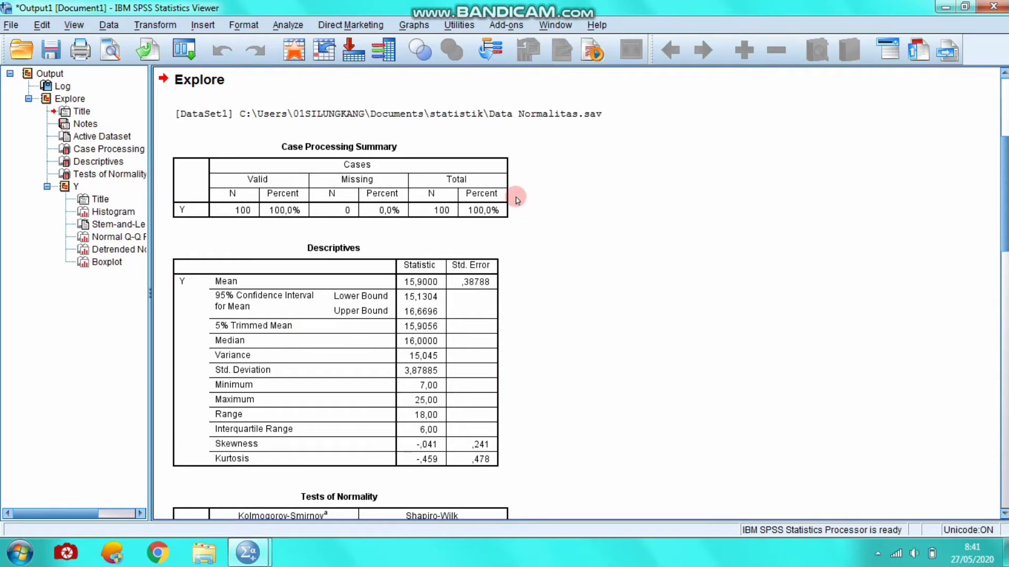
# Examine the Explore output for Y: the descriptives, Tests of Normality, histogram, stem-and-leaf plot, Q-Q plots and boxplot
pyautogui.scroll(-3, 538, 211)
pyautogui.scroll(-15, 538, 215)
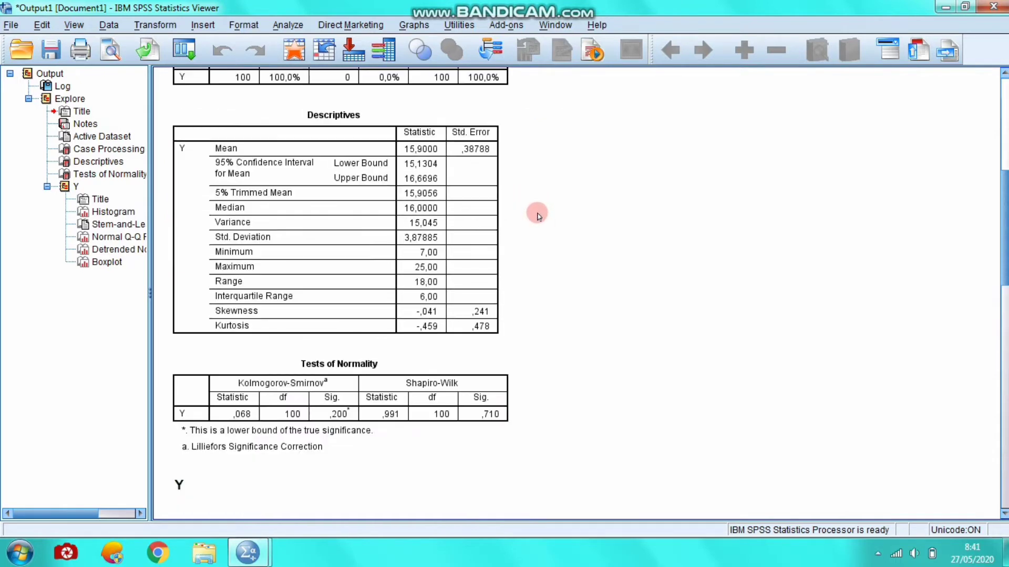
pyautogui.scroll(-15, 535, 219)
pyautogui.scroll(-15, 535, 219)
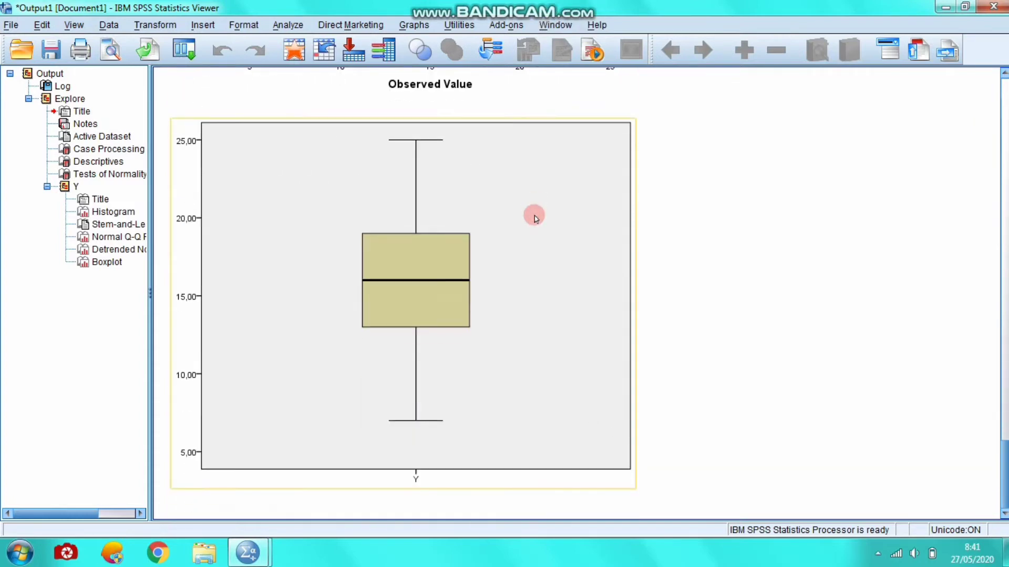
pyautogui.scroll(12, 534, 218)
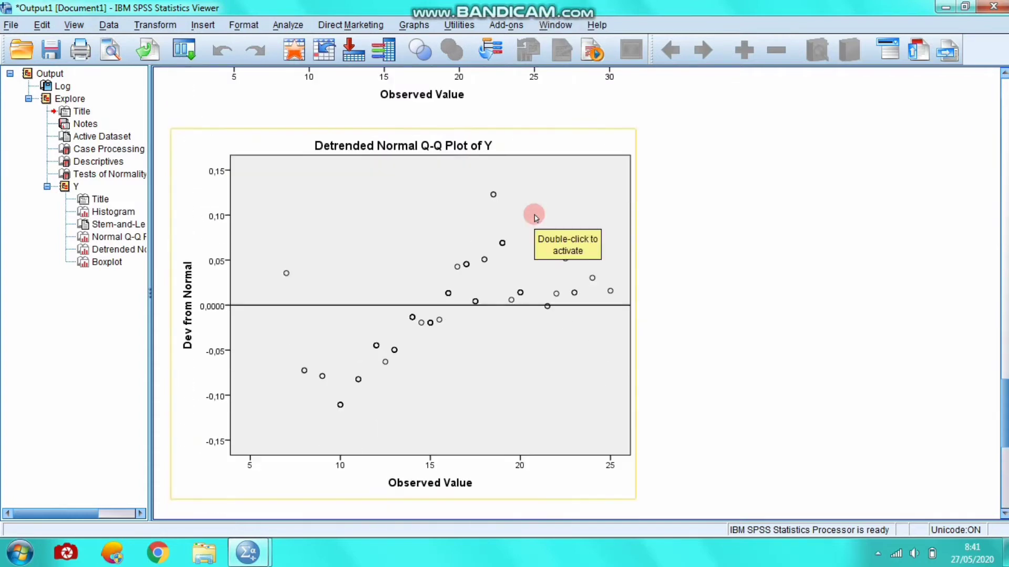
pyautogui.scroll(12, 535, 218)
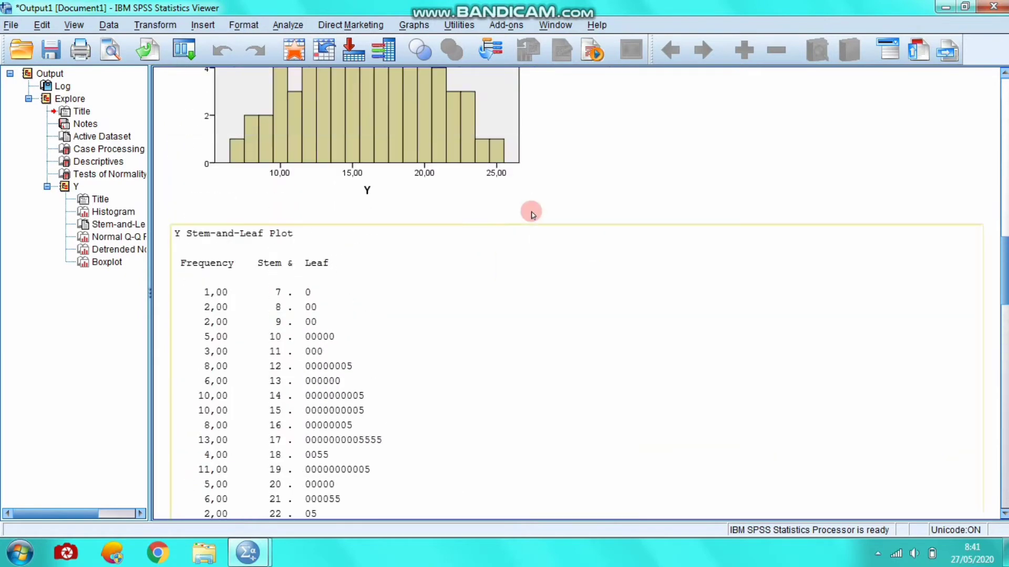
pyautogui.scroll(6, 532, 213)
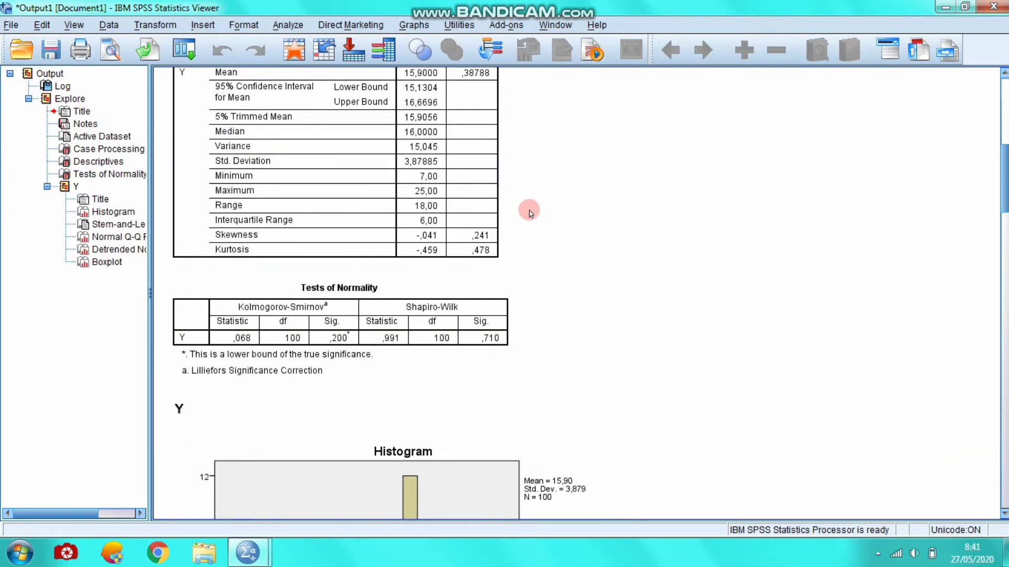
pyautogui.scroll(-3, 530, 213)
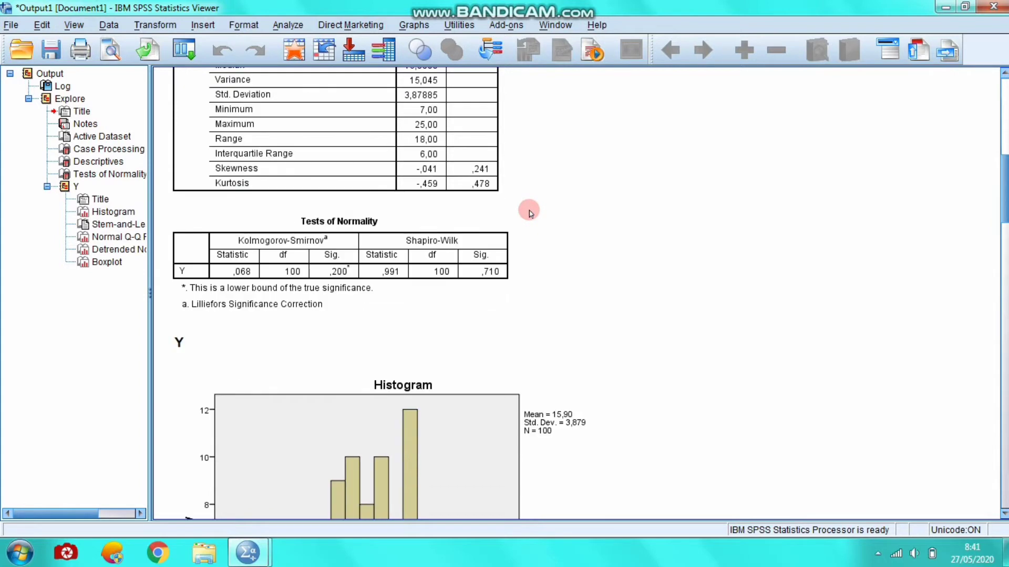
pyautogui.scroll(-6, 530, 213)
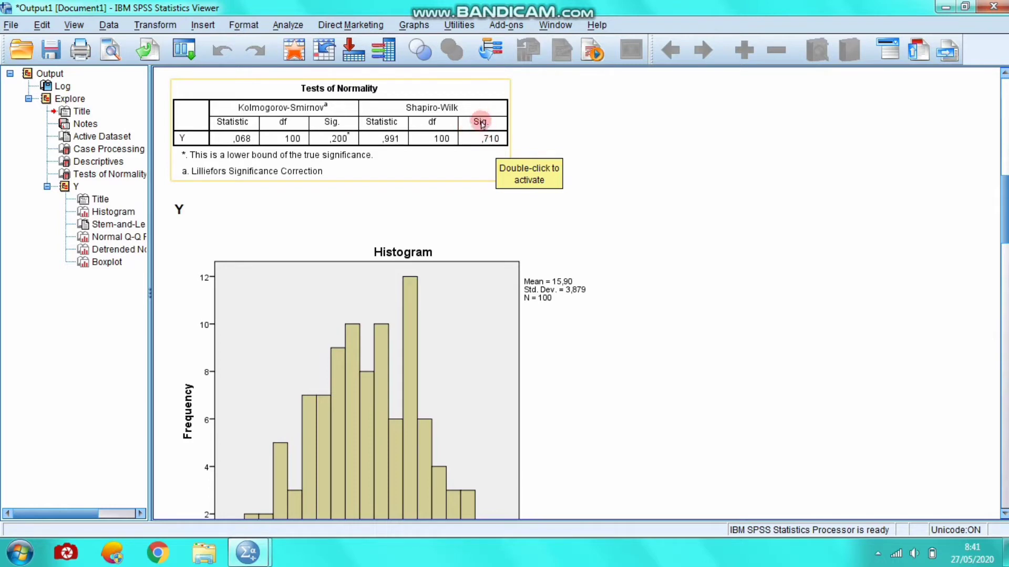
pyautogui.click(520, 191)
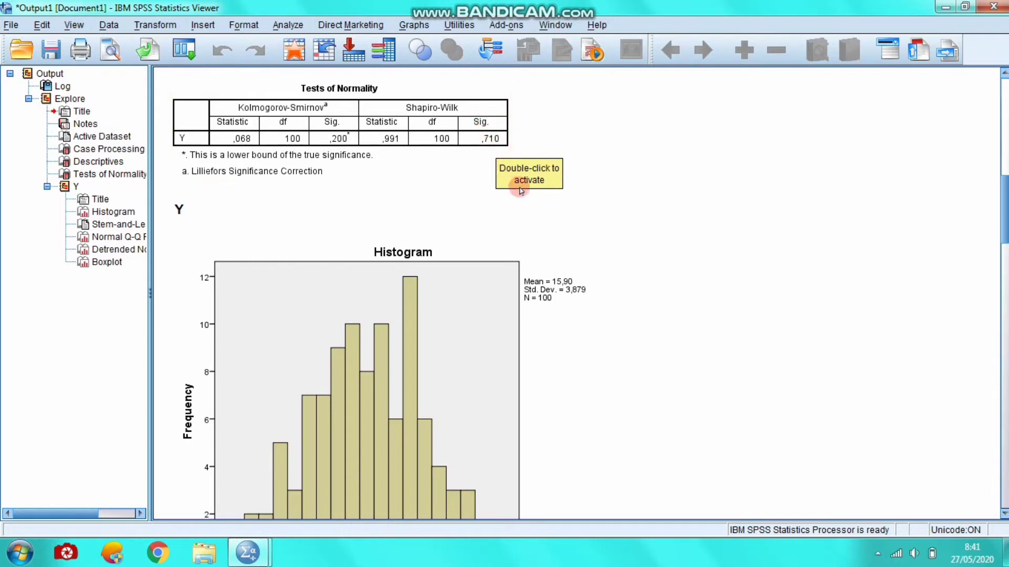
pyautogui.scroll(-5, 520, 191)
pyautogui.scroll(4, 520, 190)
pyautogui.scroll(-4, 520, 190)
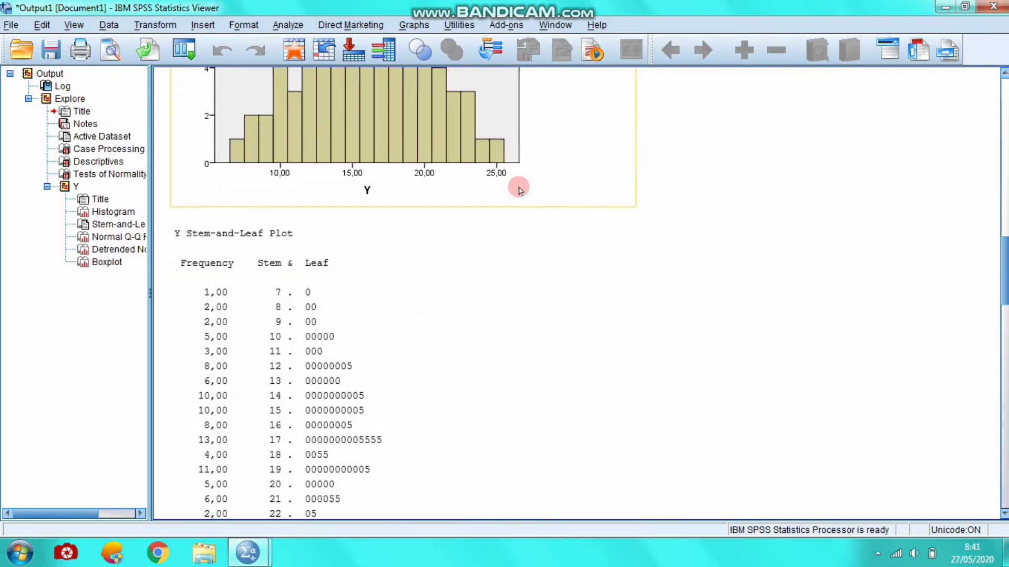
# Open the data file ASUMSI KLASIK.sav from the statistik folder and widen the BiayaPromosi column to fit its full name
pyautogui.click(13, 27)
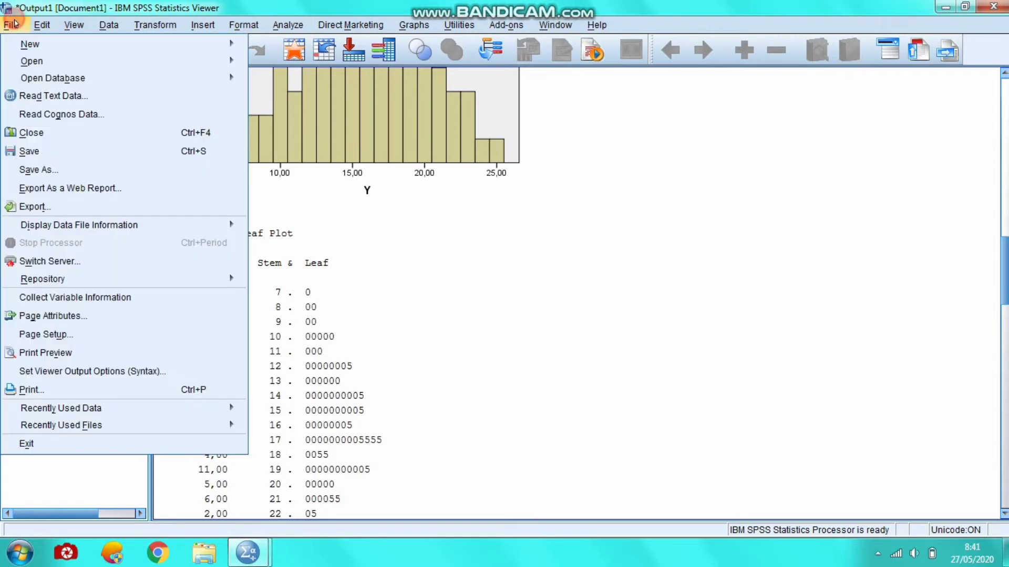
pyautogui.moveTo(42, 63)
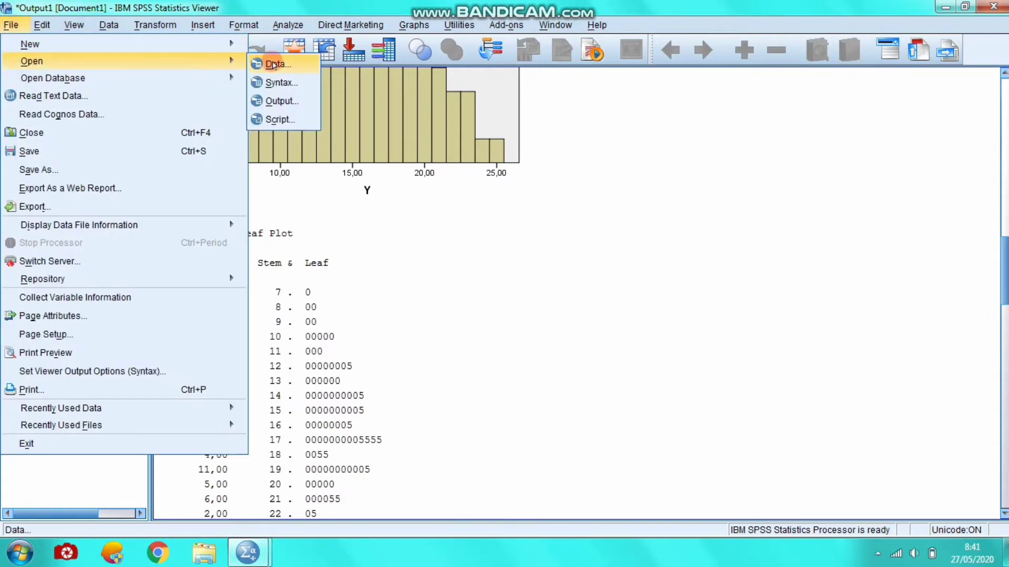
pyautogui.click(274, 65)
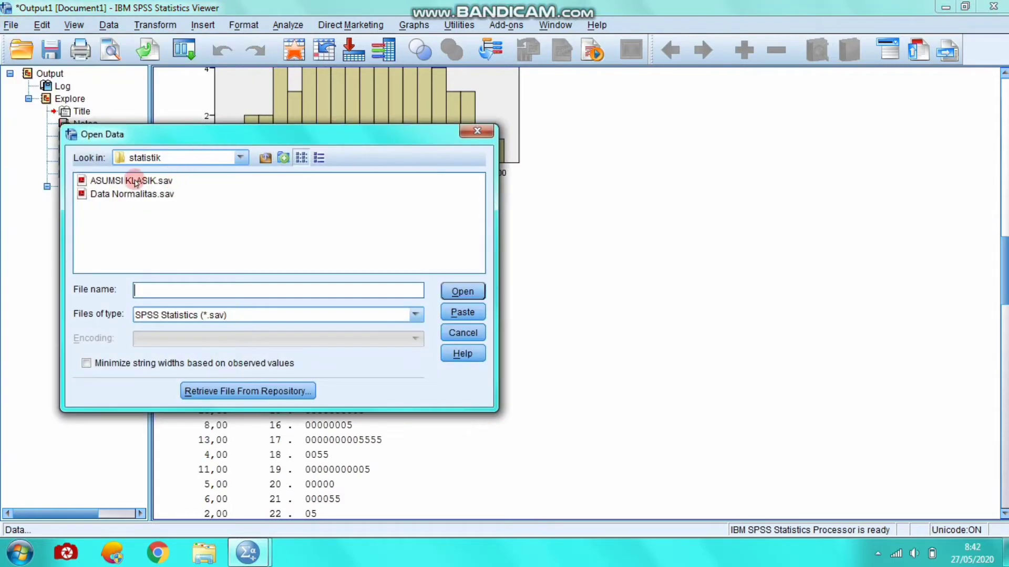
pyautogui.click(121, 181)
pyautogui.click(465, 293)
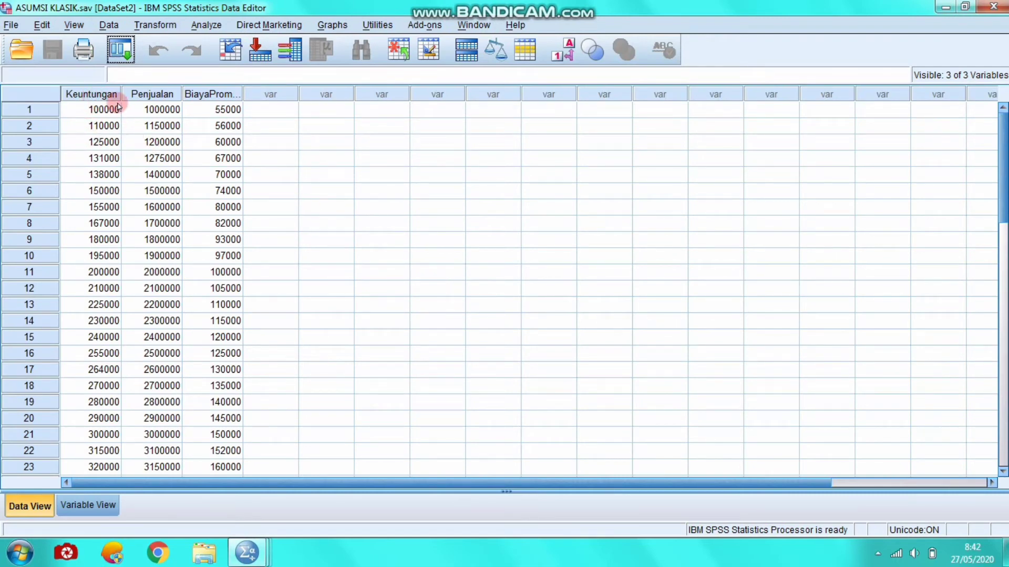
pyautogui.moveTo(239, 97); pyautogui.dragTo(277, 93)
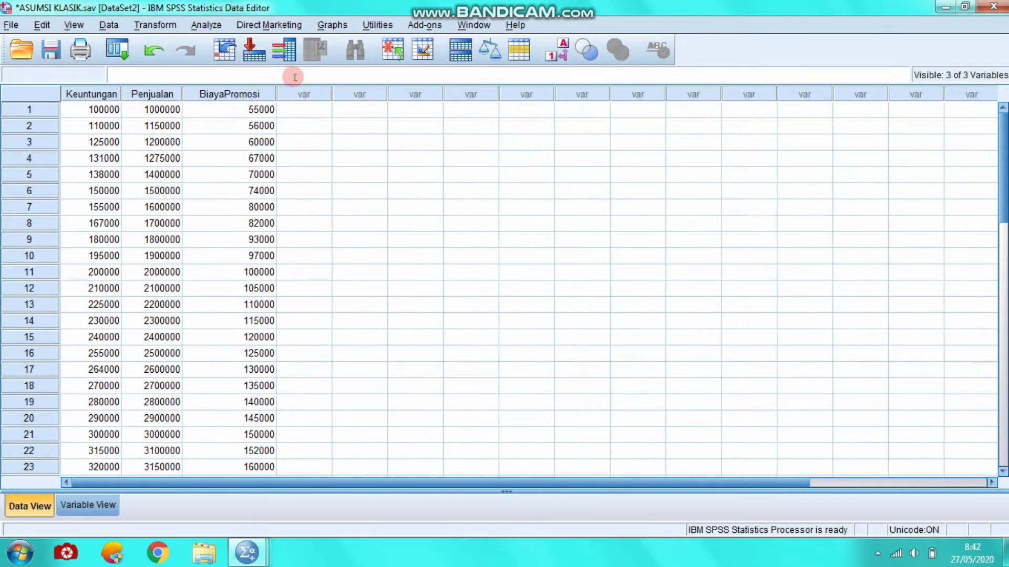
# Start a linear regression with Keuntungan as the dependent variable and Penjualan and BiayaPromosi as the independents
pyautogui.click(213, 23)
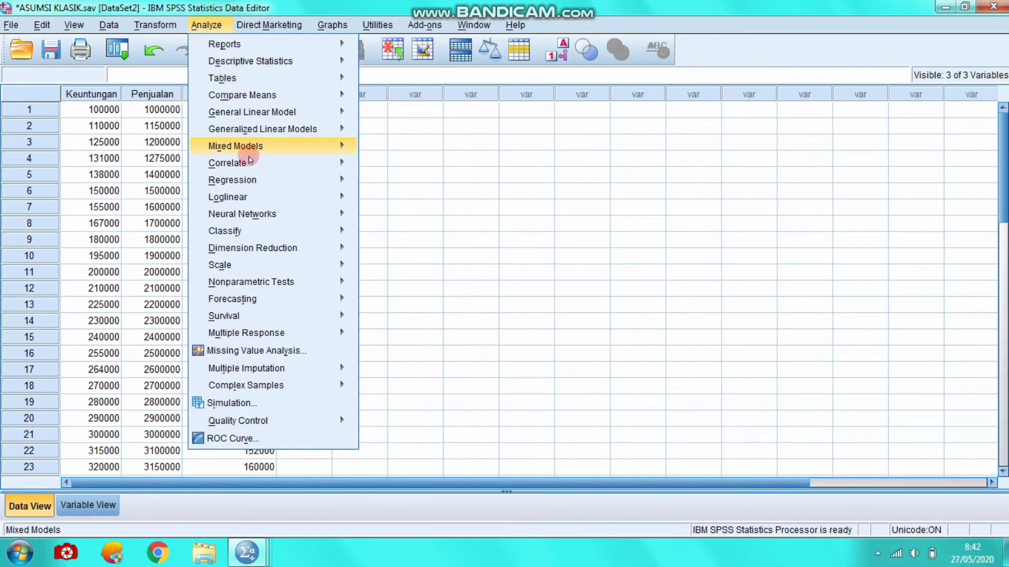
pyautogui.moveTo(251, 179)
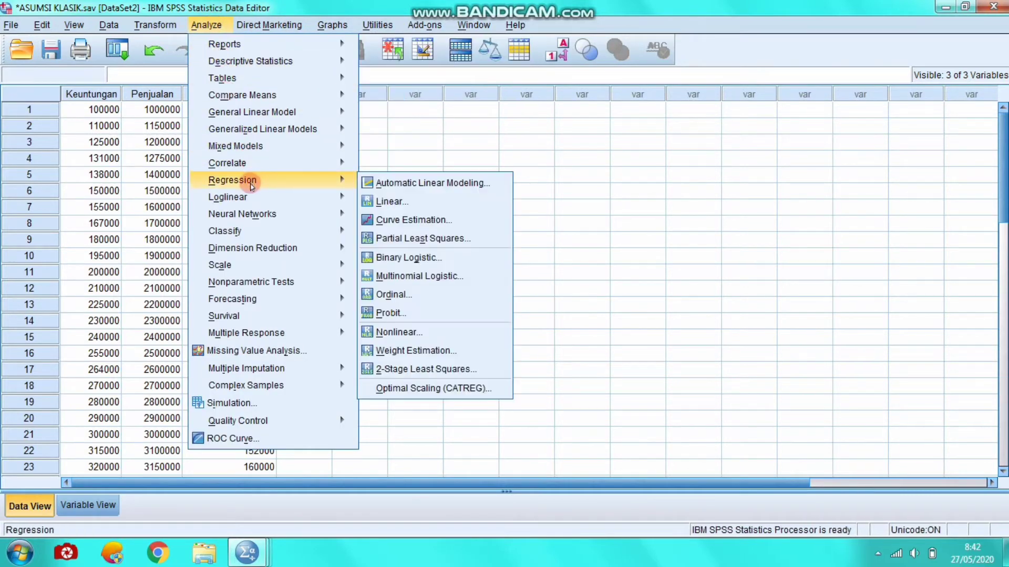
pyautogui.click(379, 202)
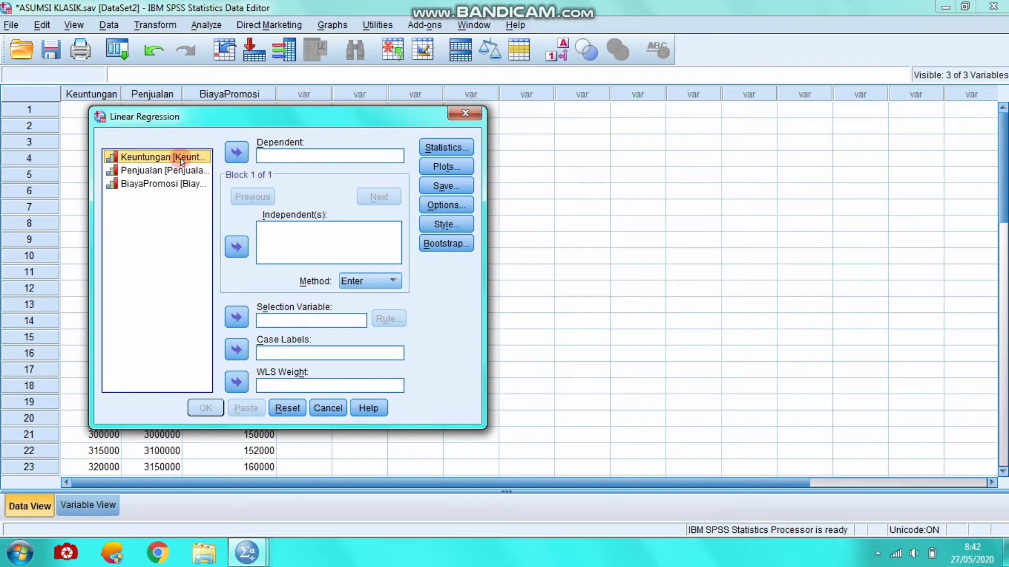
pyautogui.click(238, 155)
pyautogui.click(155, 163)
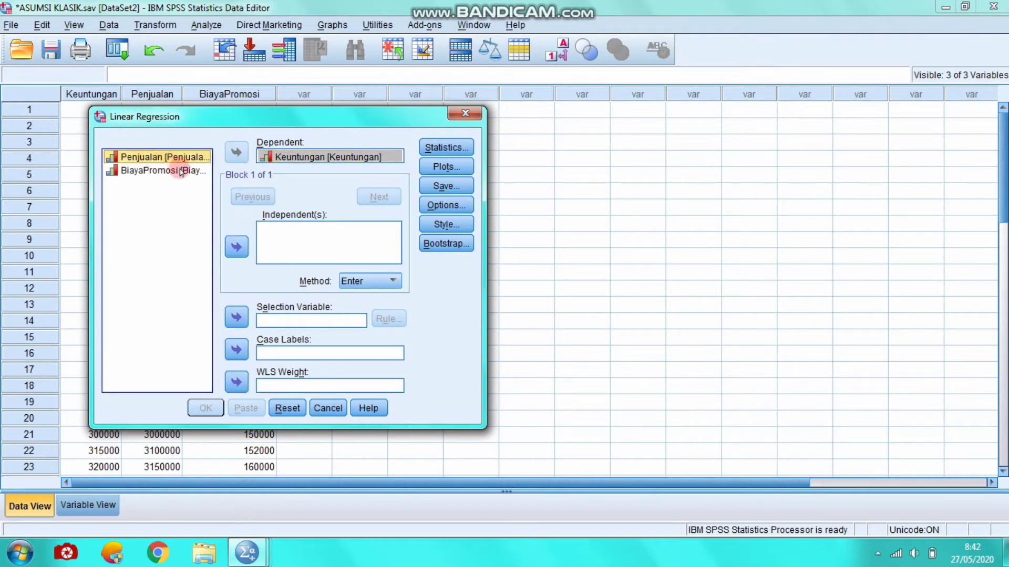
pyautogui.click(237, 245)
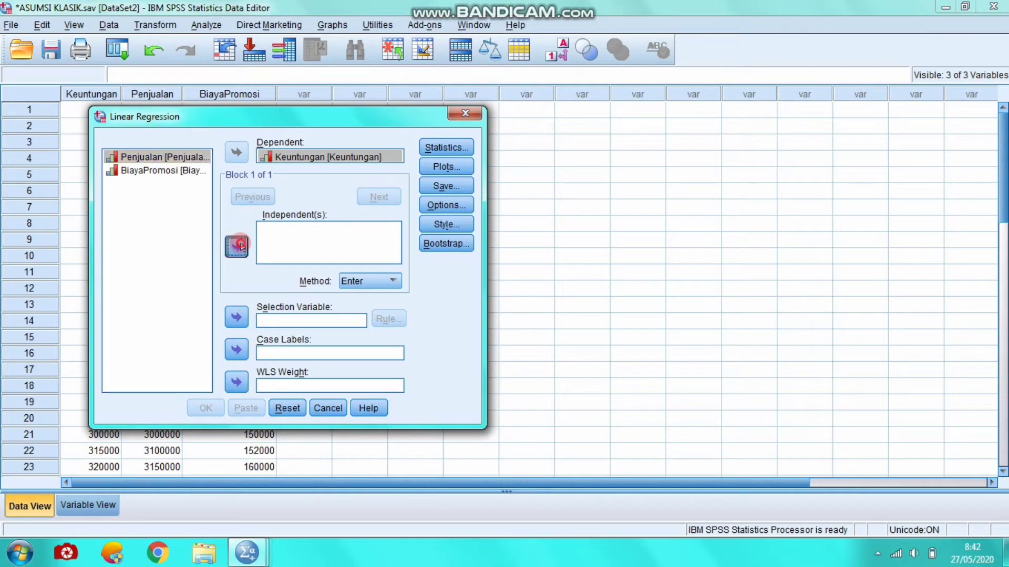
pyautogui.click(205, 173)
pyautogui.click(237, 255)
pyautogui.click(302, 215)
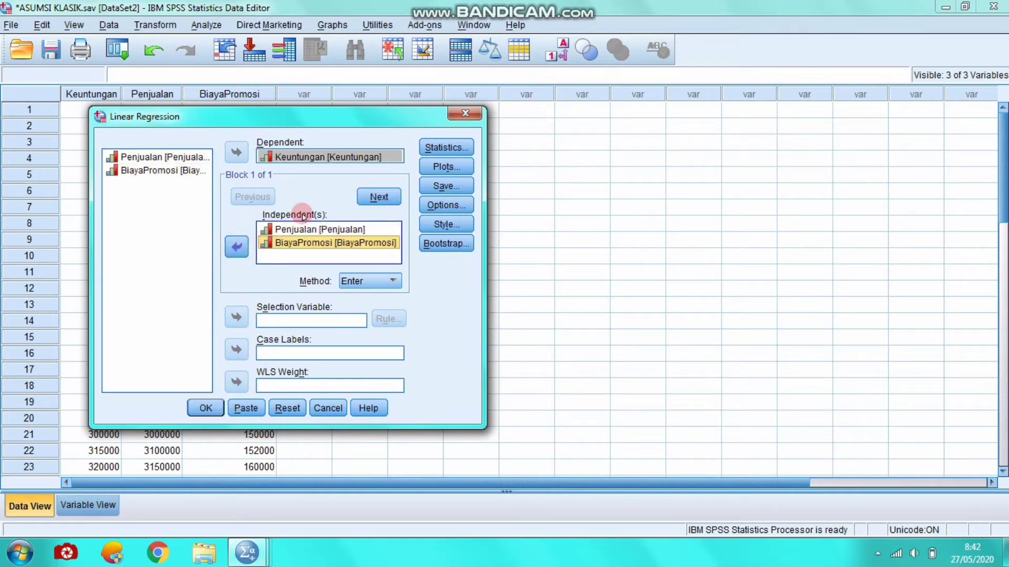
# Add 95% confidence intervals, covariance matrix, R squared change, descriptives, part and partial correlations and Durbin-Watson to the statistics, and run the regression
pyautogui.click(447, 149)
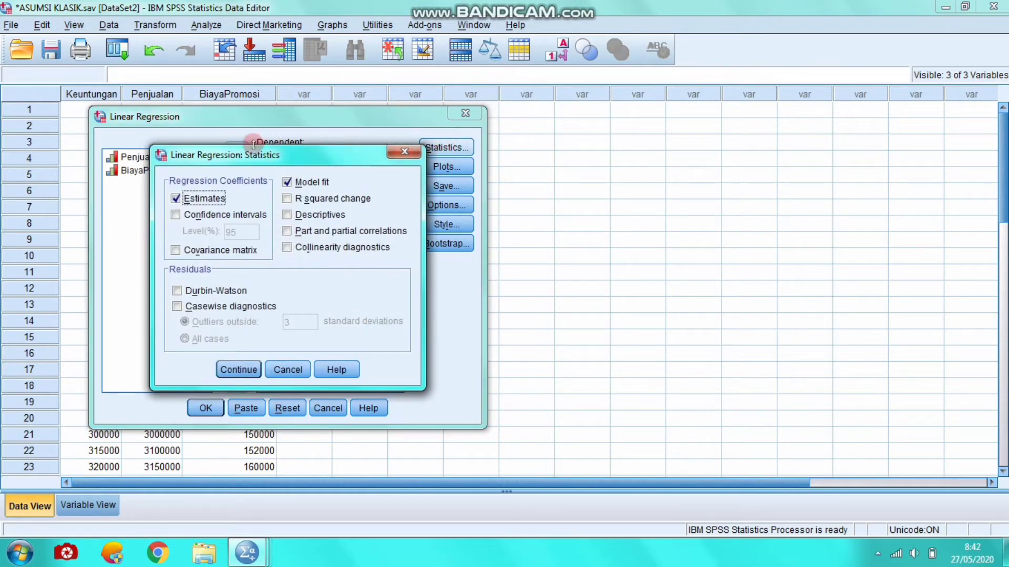
pyautogui.click(175, 216)
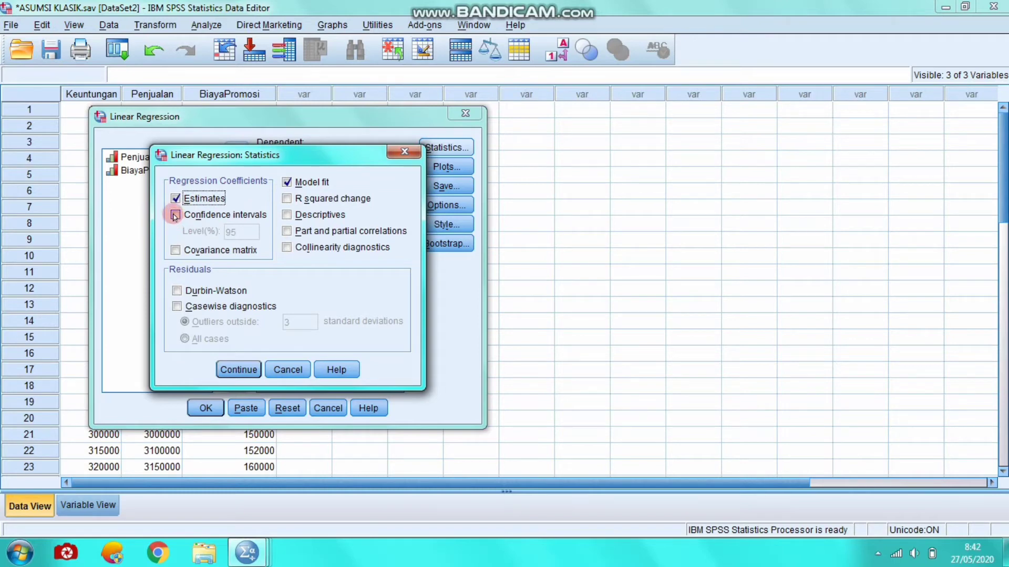
pyautogui.click(177, 251)
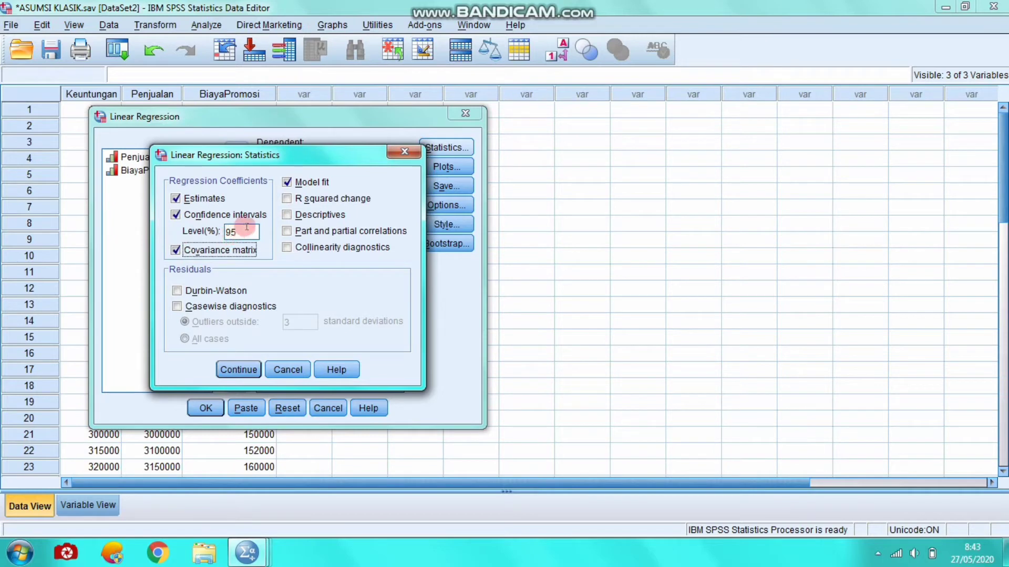
pyautogui.click(287, 199)
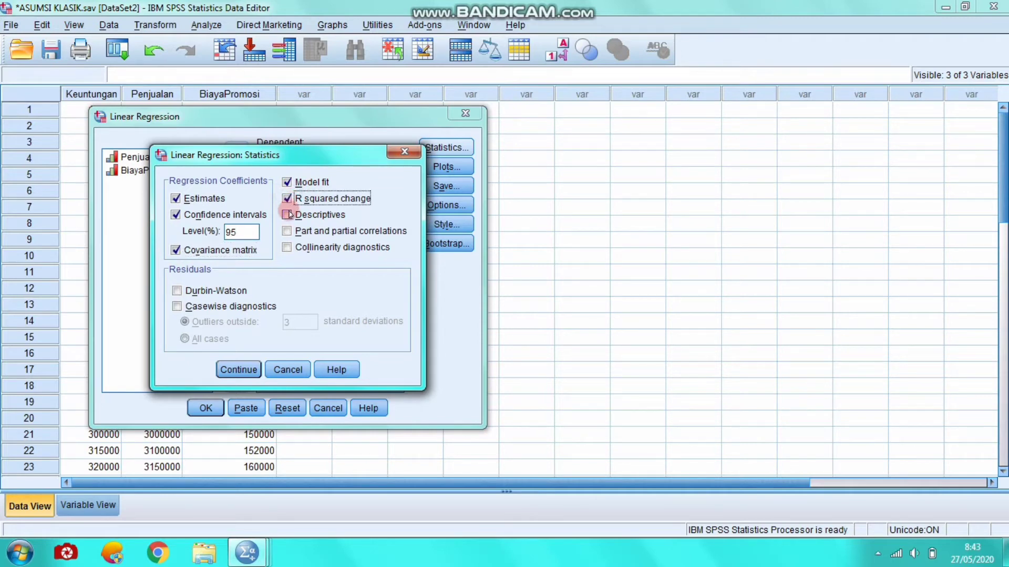
pyautogui.click(287, 215)
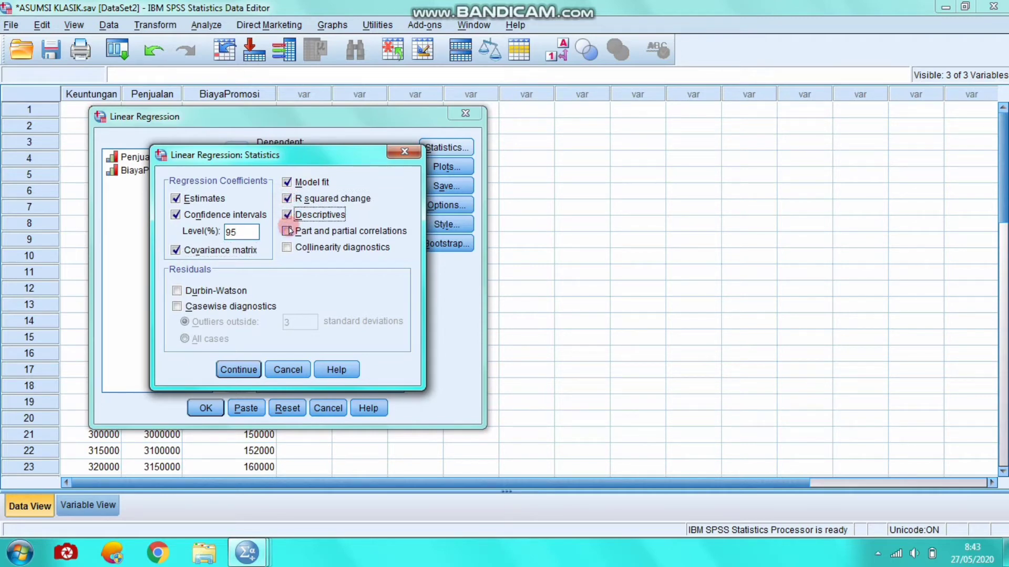
pyautogui.click(288, 232)
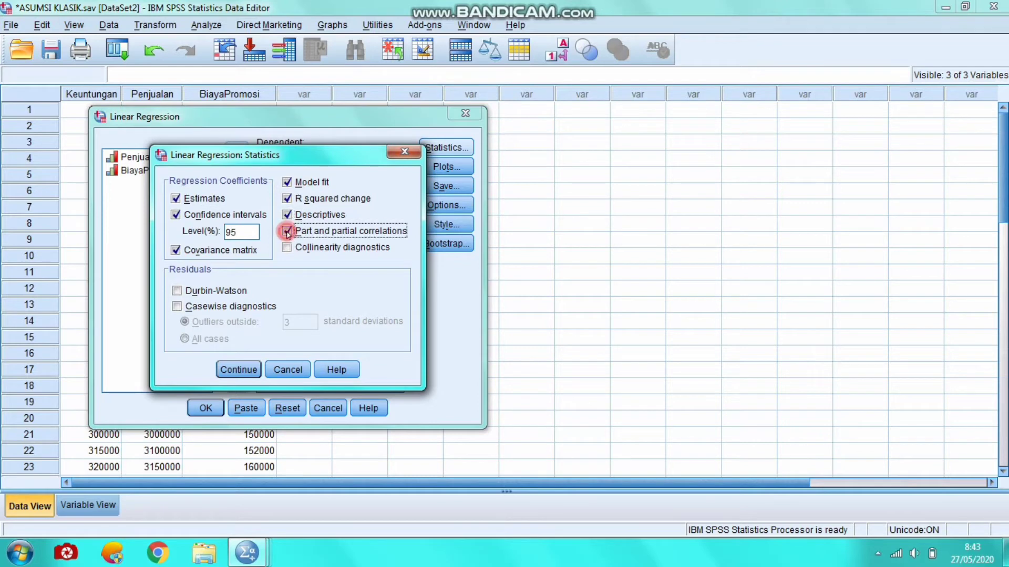
pyautogui.click(177, 292)
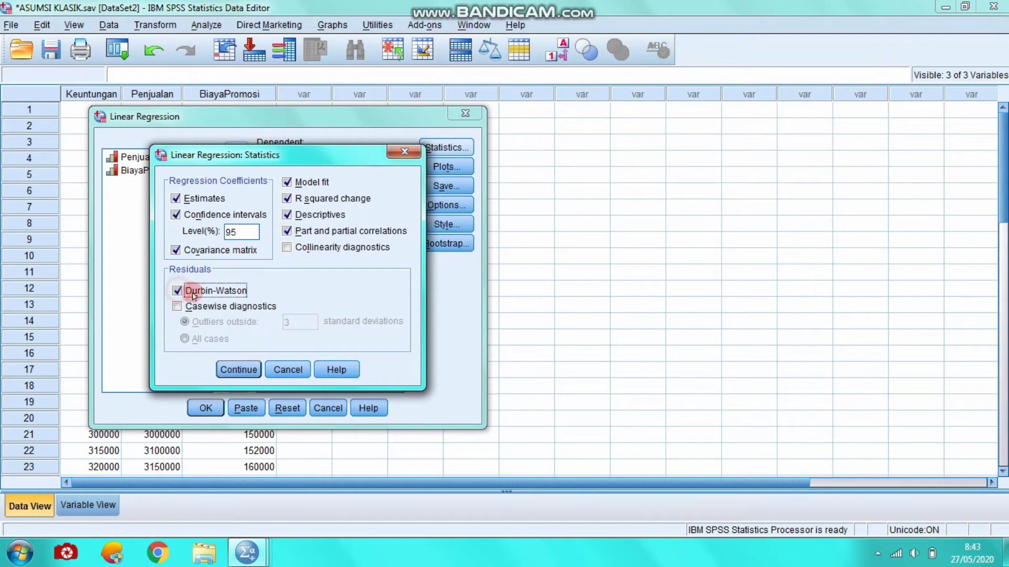
pyautogui.click(241, 371)
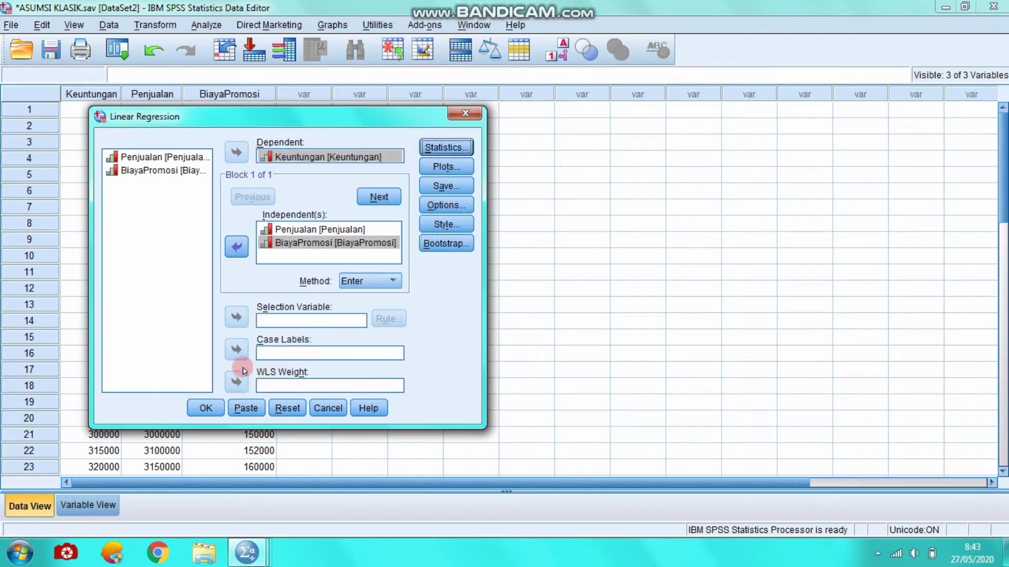
pyautogui.click(206, 408)
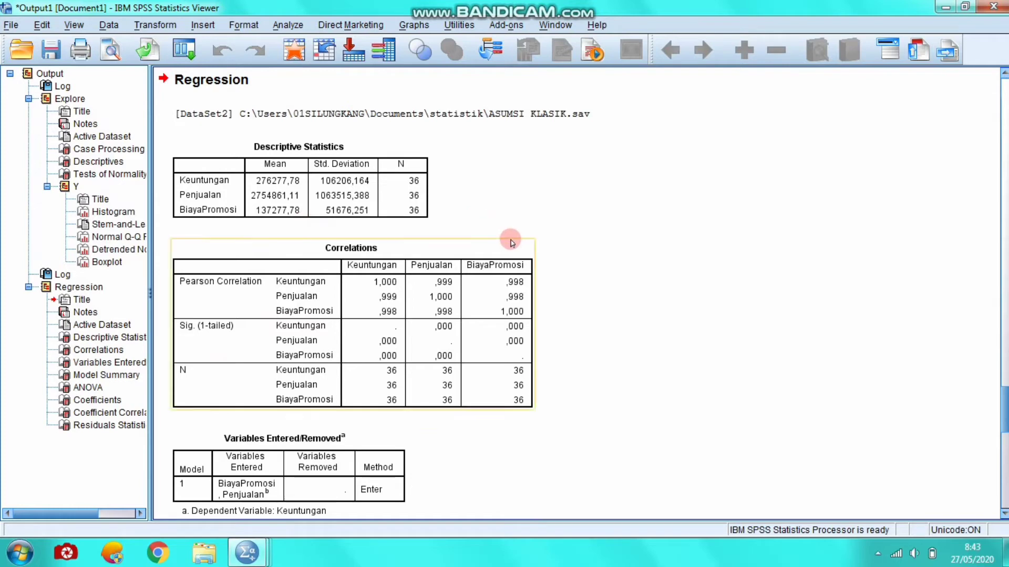
# Examine the regression output from the correlations to the ANOVA table, especially the Durbin-Watson value in the Model Summary
pyautogui.scroll(-3, 512, 243)
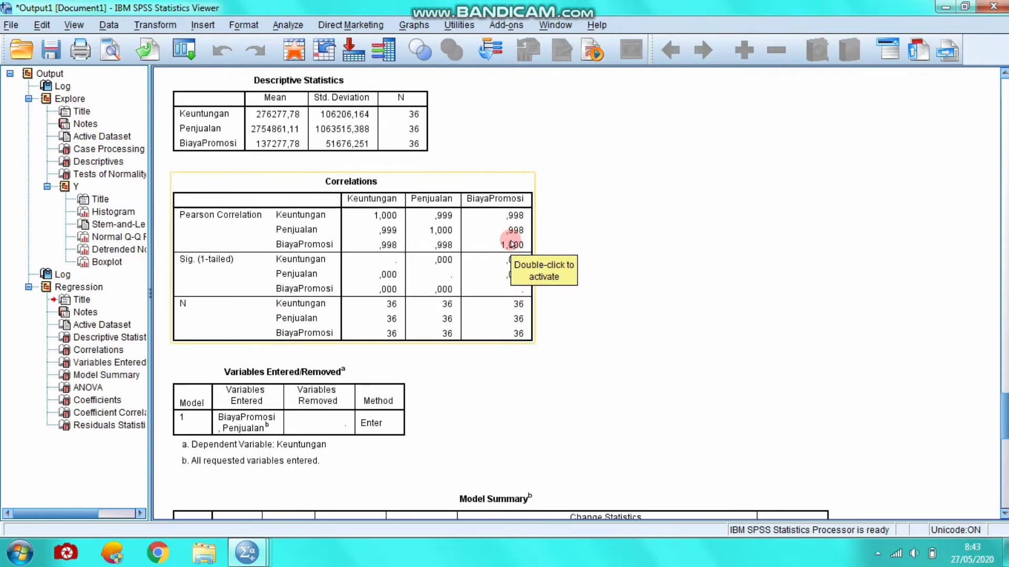
pyautogui.scroll(-9, 512, 243)
pyautogui.scroll(-6, 512, 244)
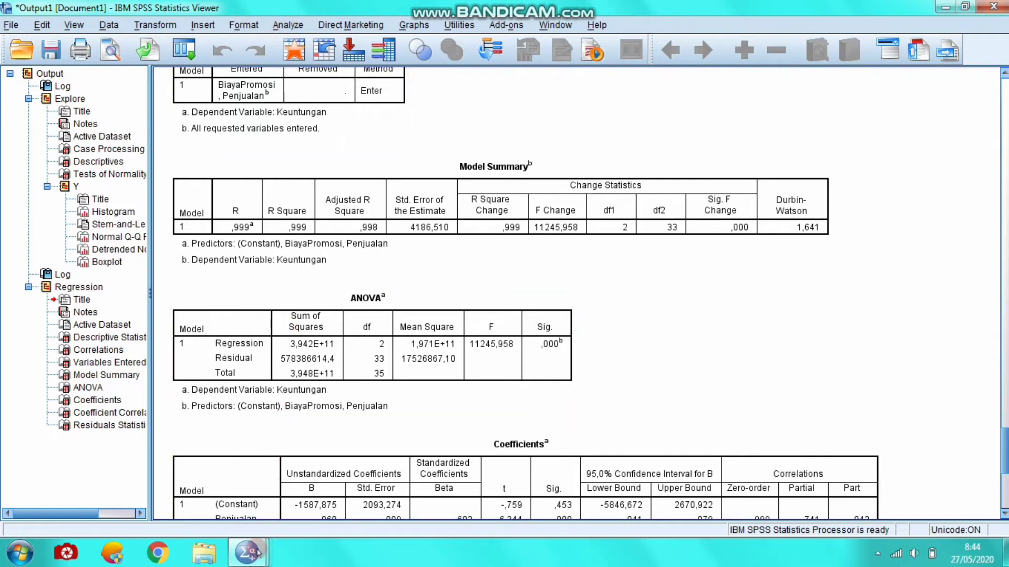
# Rerun the linear regression on ASUMSI KLASIK.sav with collinearity diagnostics and casewise diagnostics for outliers outside 3 standard deviations, leaving out Durbin-Watson
pyautogui.moveTo(253, 561)
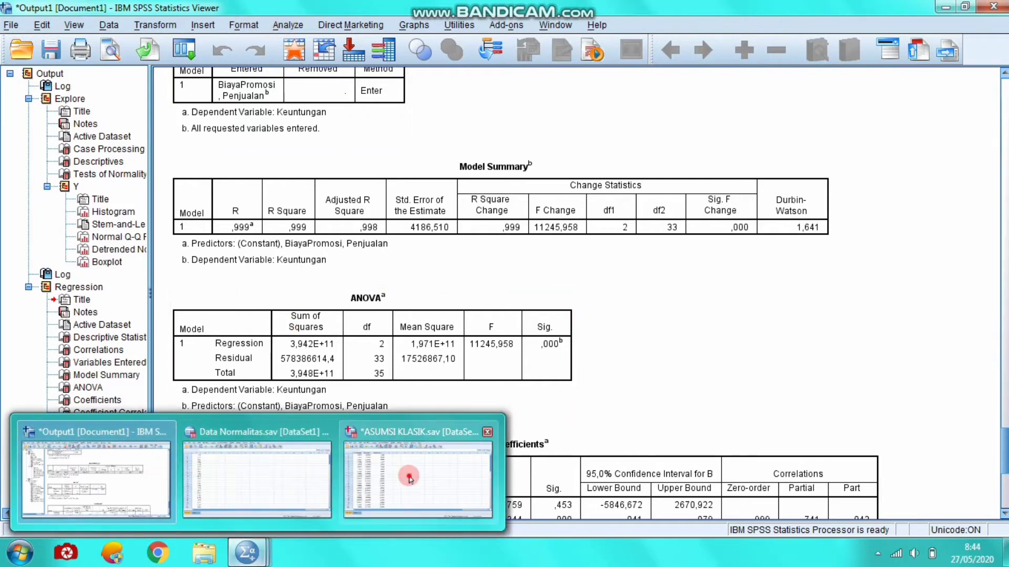
pyautogui.click(410, 473)
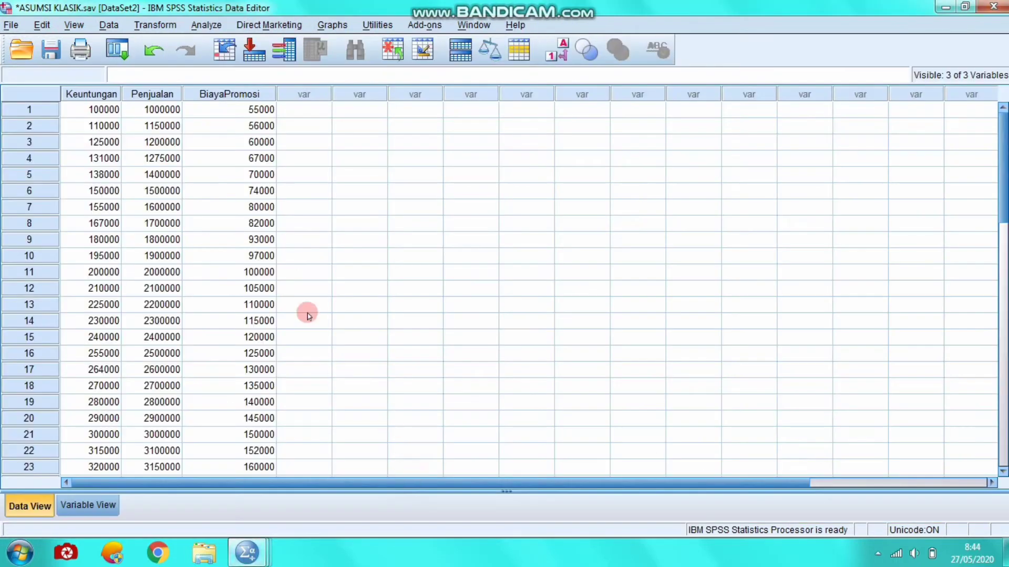
pyautogui.click(208, 25)
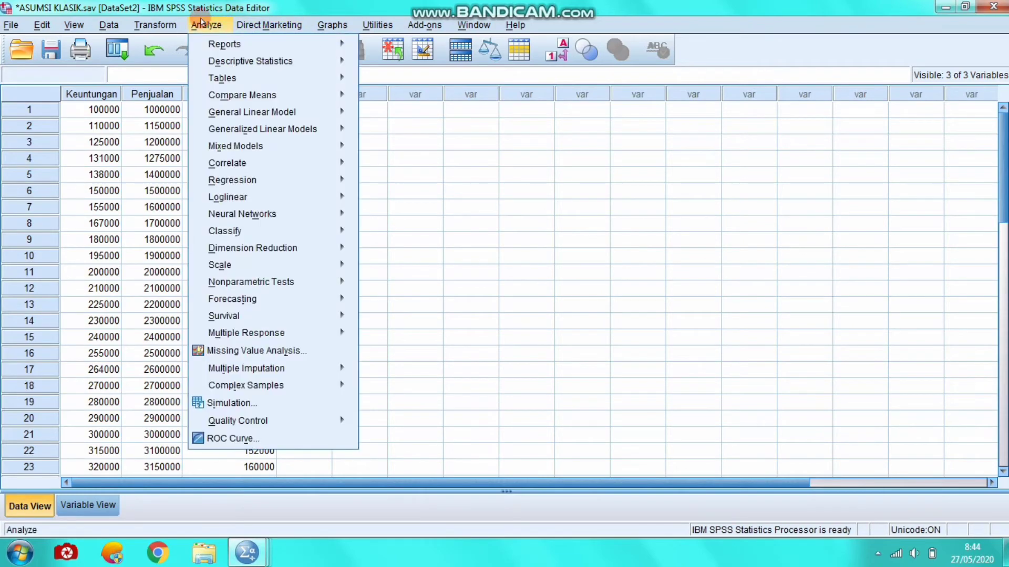
pyautogui.moveTo(299, 180)
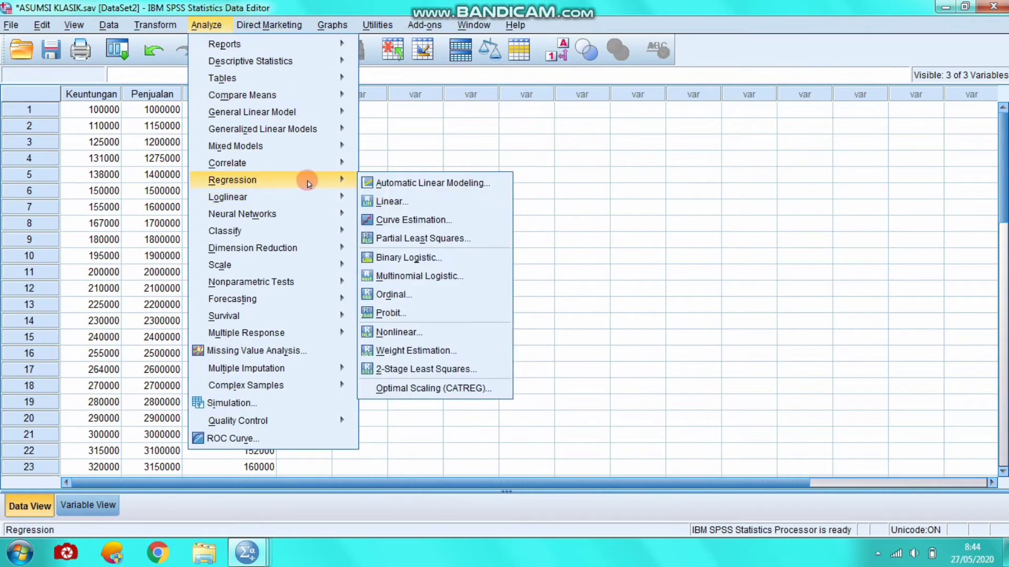
pyautogui.click(386, 204)
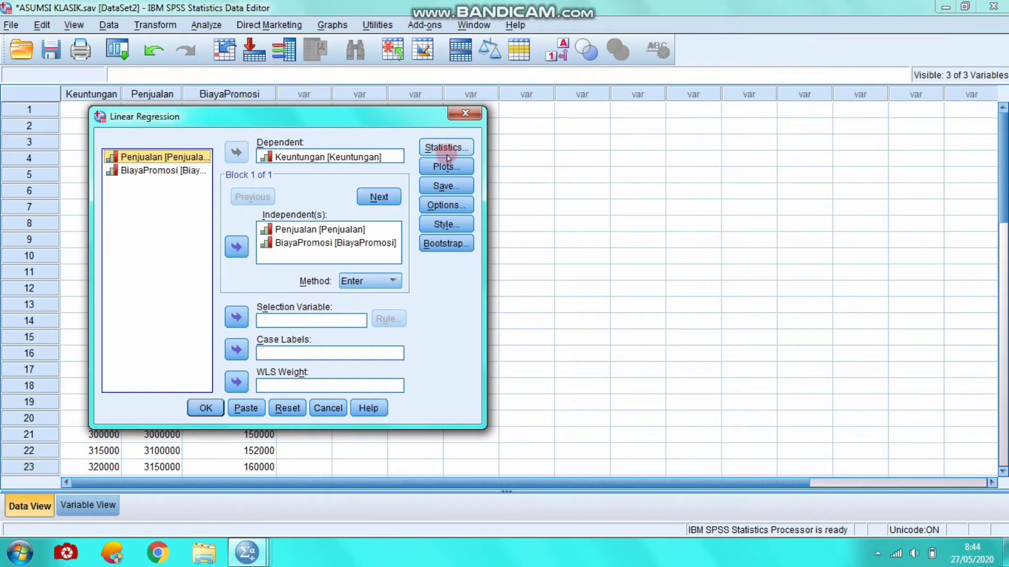
pyautogui.click(460, 147)
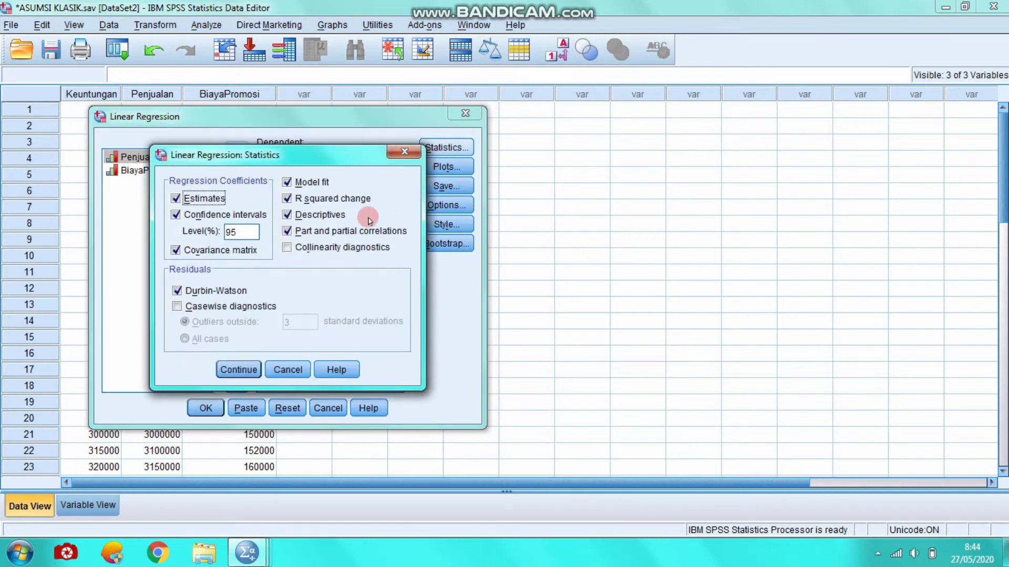
pyautogui.click(287, 247)
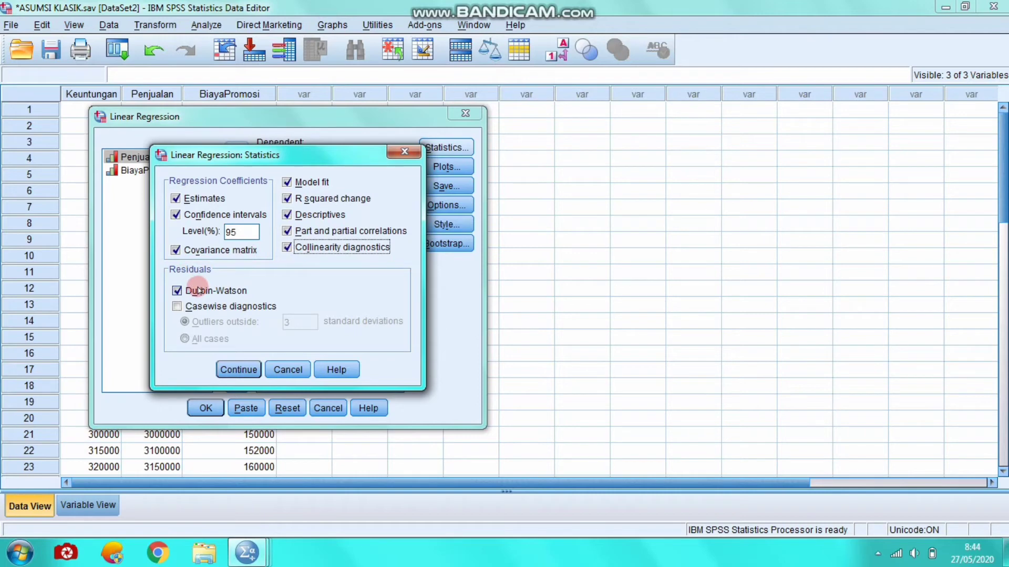
pyautogui.click(176, 306)
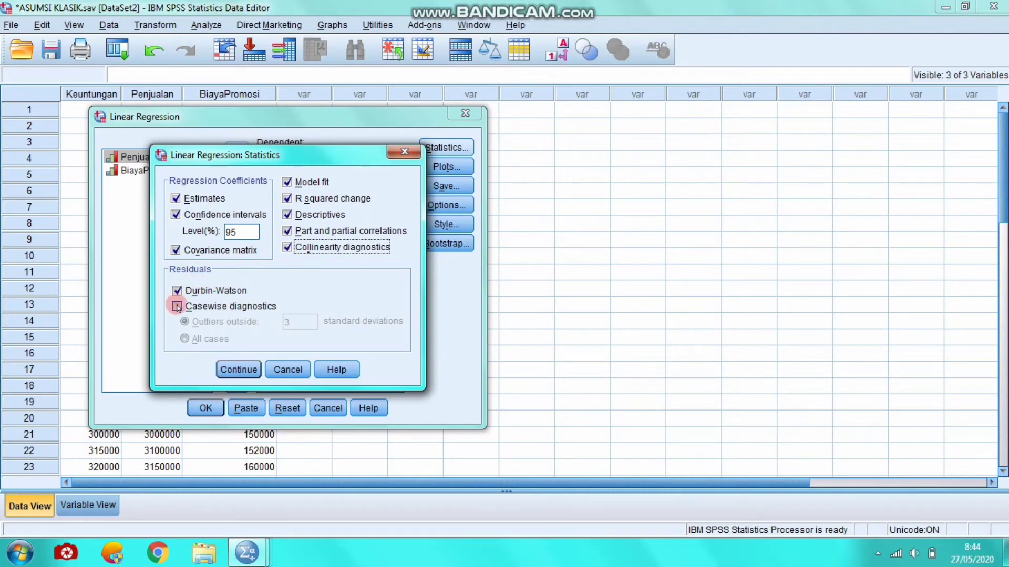
pyautogui.click(177, 307)
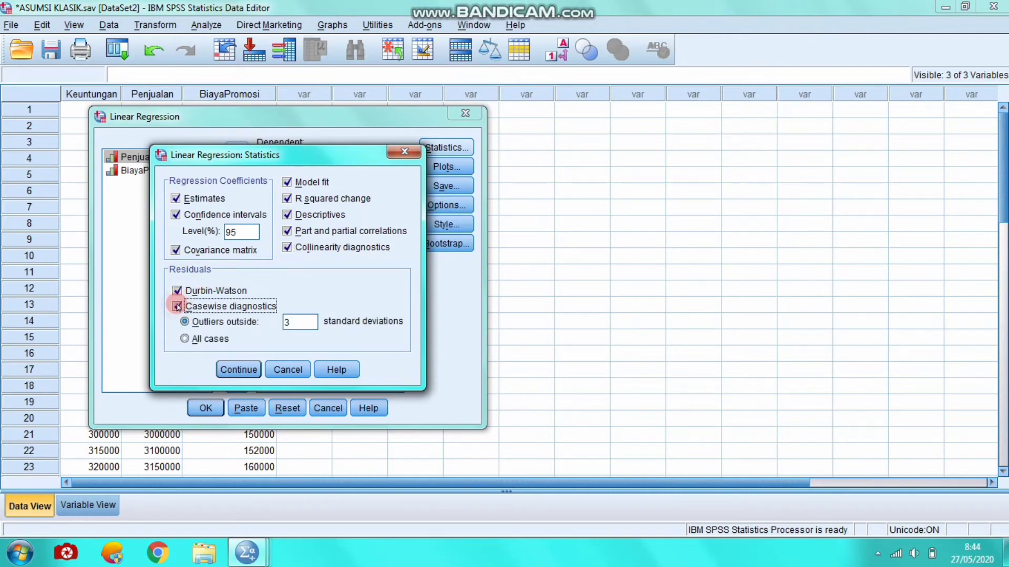
pyautogui.click(177, 291)
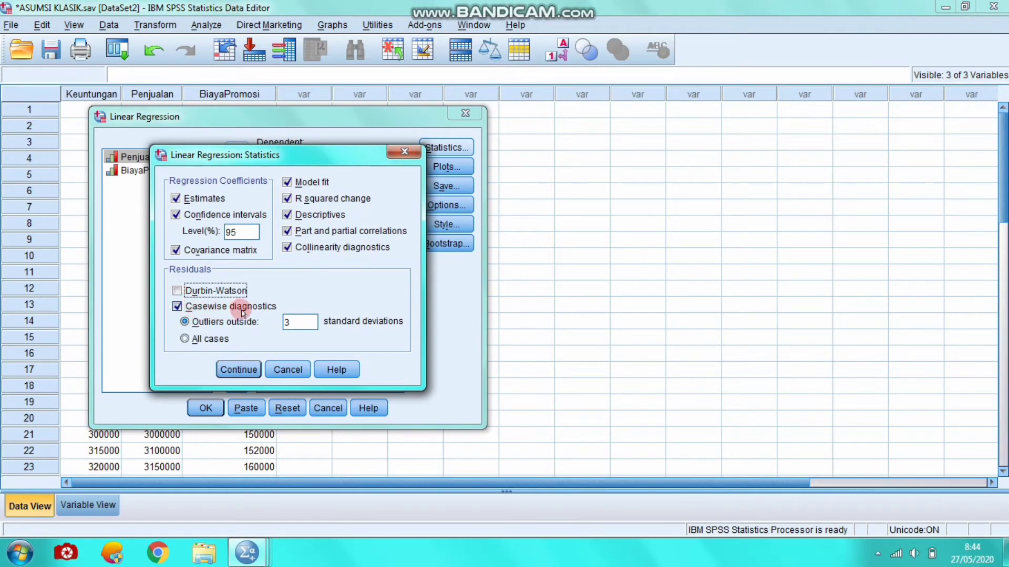
pyautogui.click(239, 370)
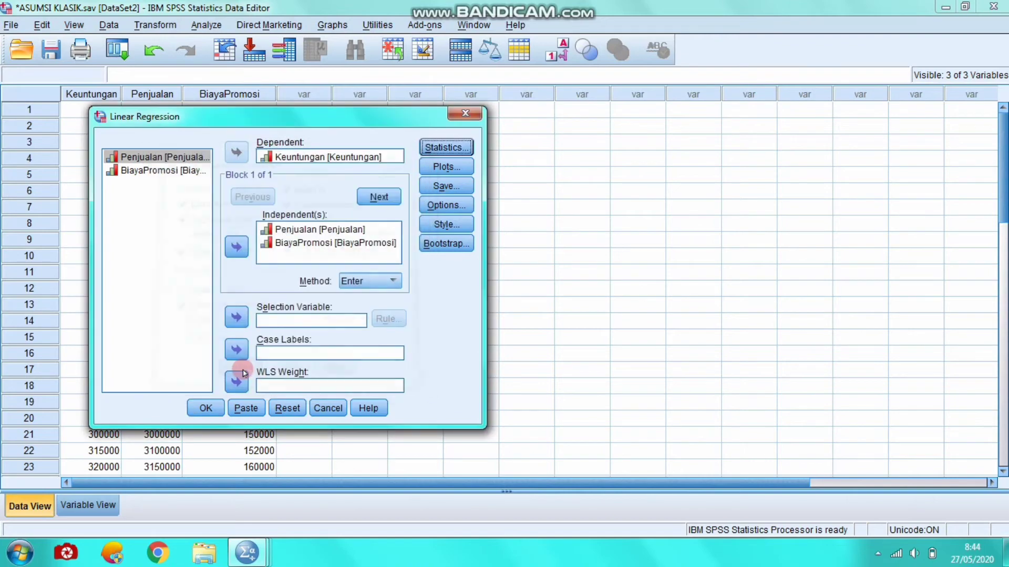
pyautogui.click(206, 408)
# Examine the new regression output, including the collinearity and casewise diagnostics and the Tolerance and VIF values in the Coefficients table
pyautogui.click(275, 325)
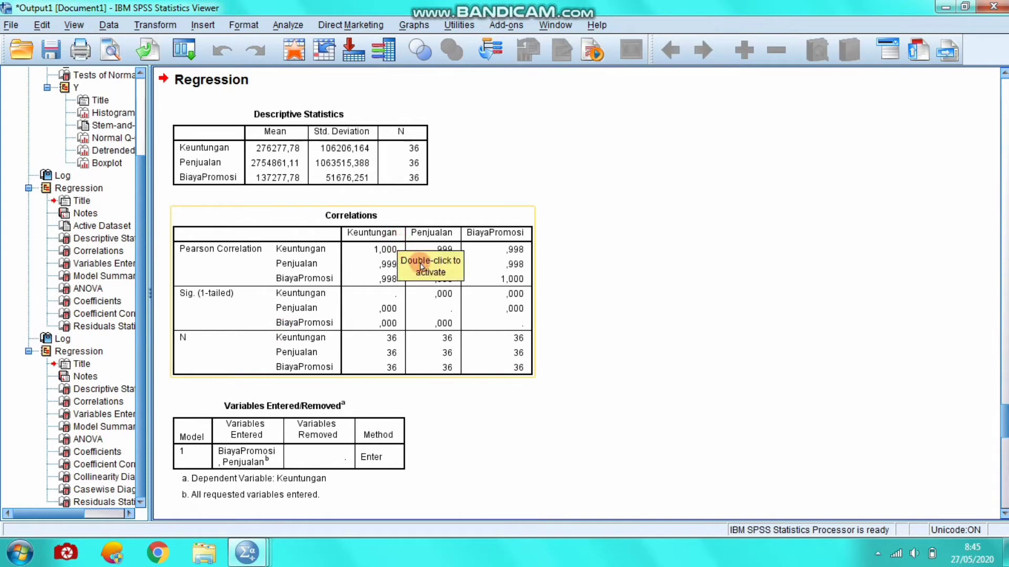
pyautogui.click(592, 218)
pyautogui.scroll(-5, 592, 220)
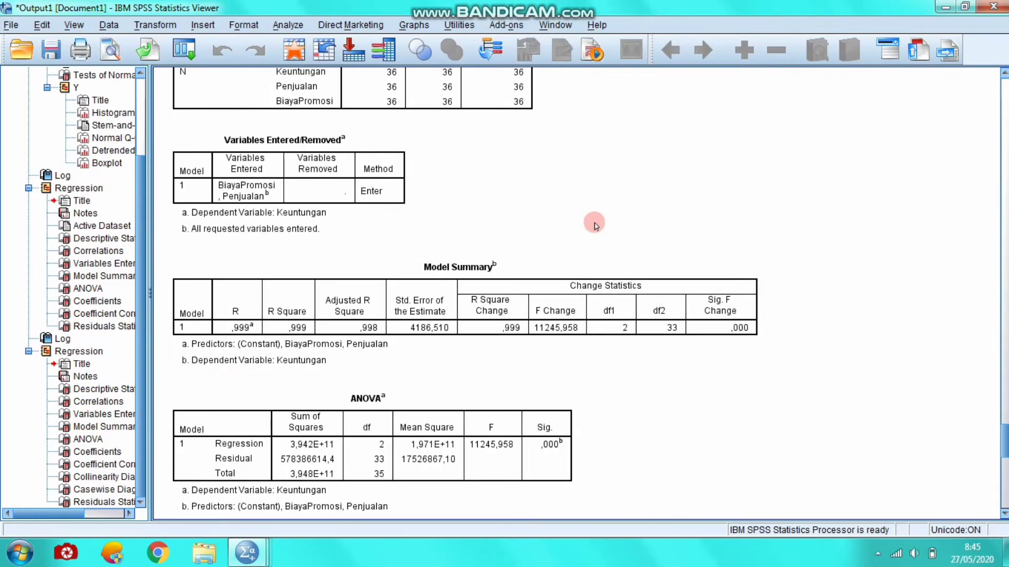
pyautogui.scroll(-3, 595, 225)
pyautogui.click(585, 214)
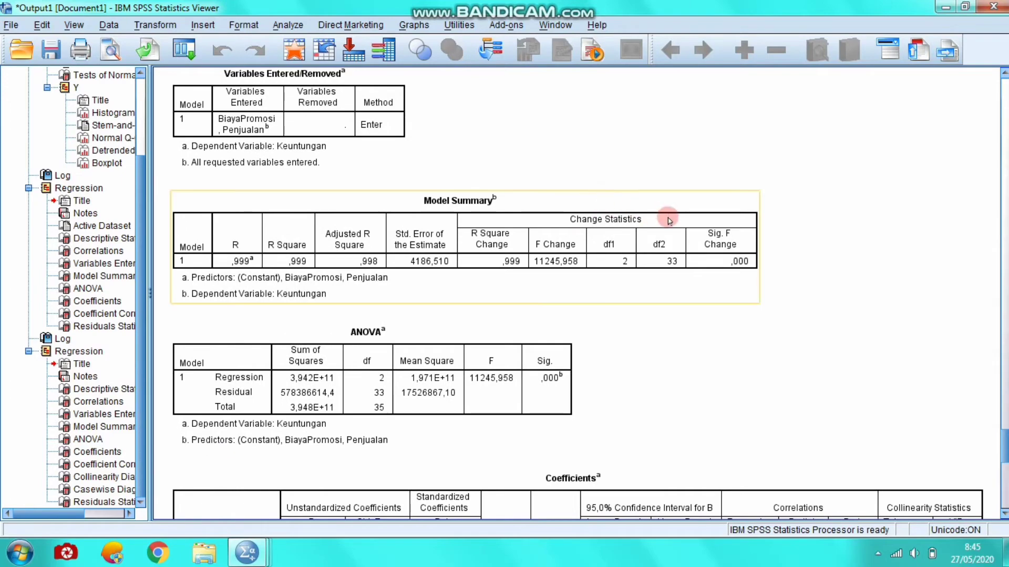
pyautogui.scroll(-15, 666, 219)
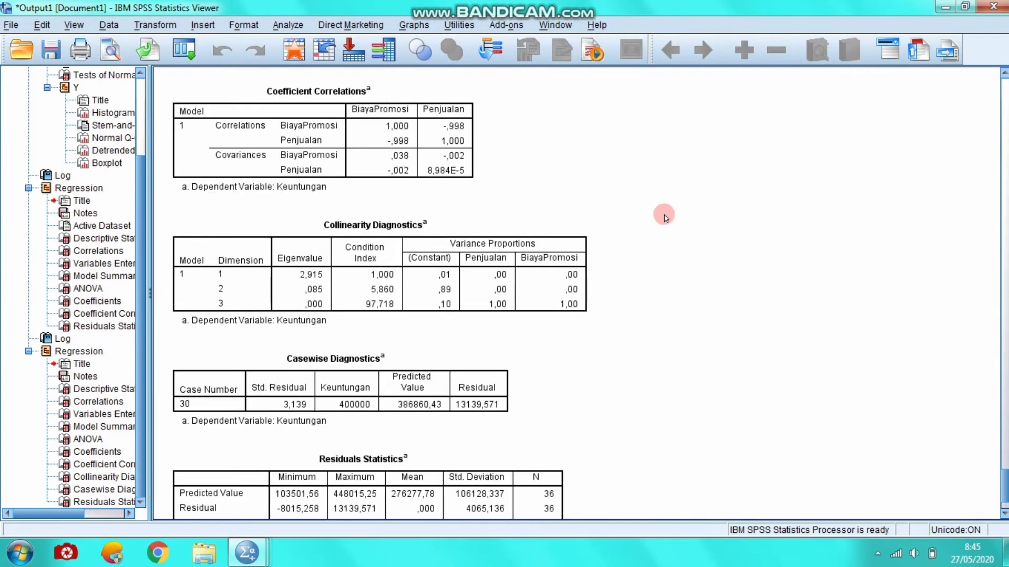
pyautogui.scroll(15, 664, 216)
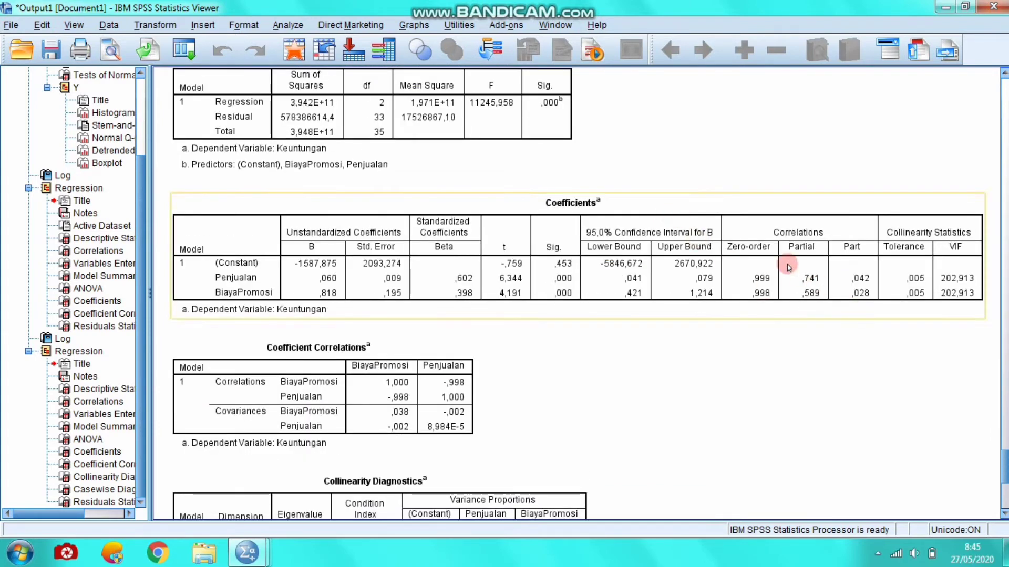
pyautogui.click(525, 200)
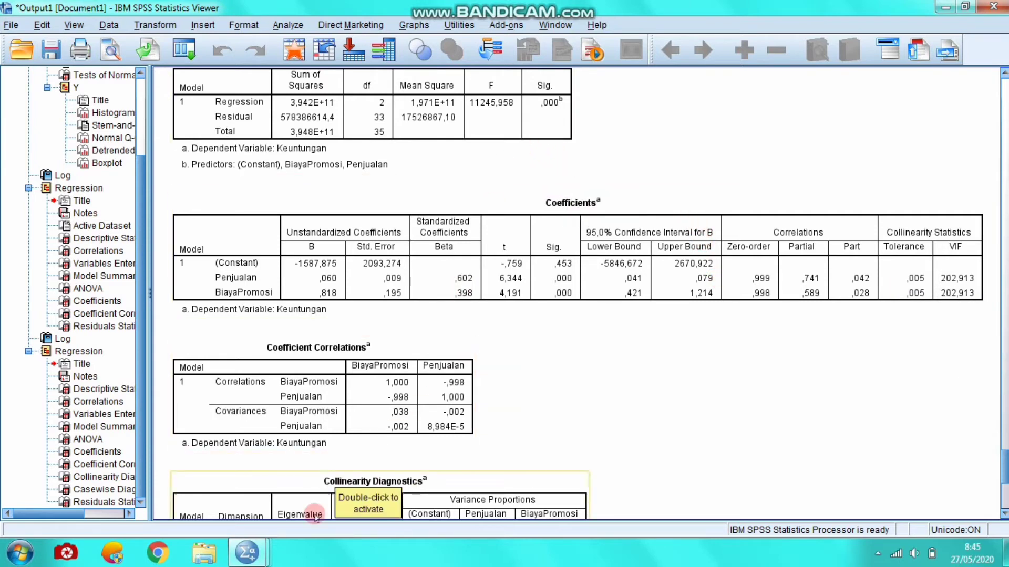
# Rerun the linear regression of Keuntungan on Penjualan and BiayaPromosi in ASUMSI KLASIK.sav, saving the unstandardized residuals as a new variable
pyautogui.moveTo(247, 552)
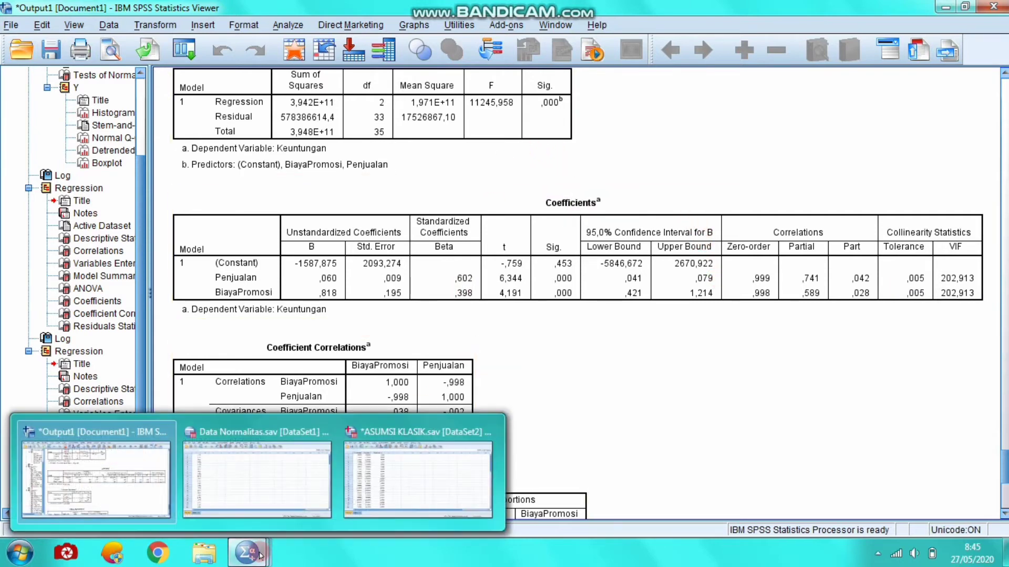
pyautogui.click(351, 492)
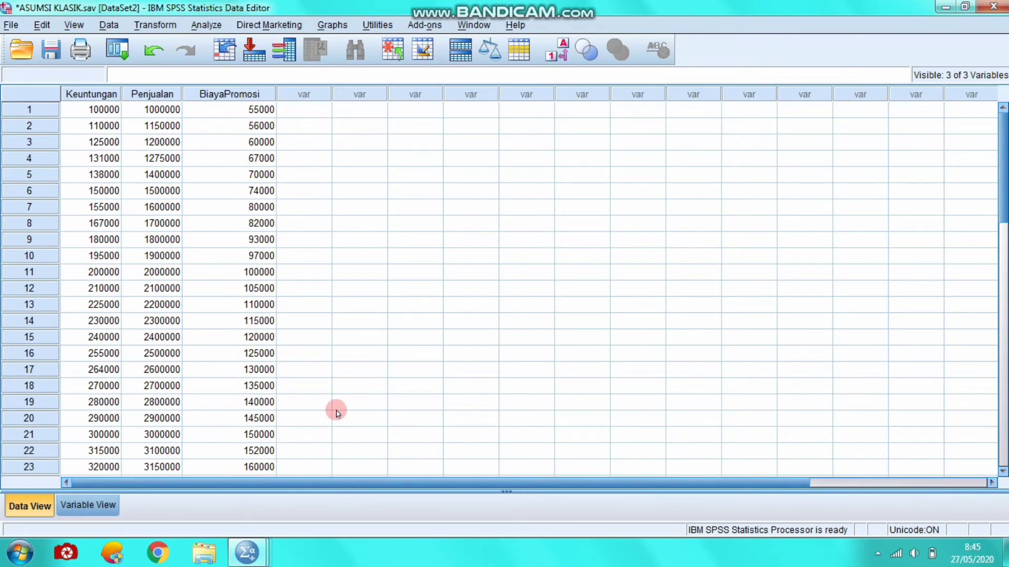
pyautogui.click(206, 25)
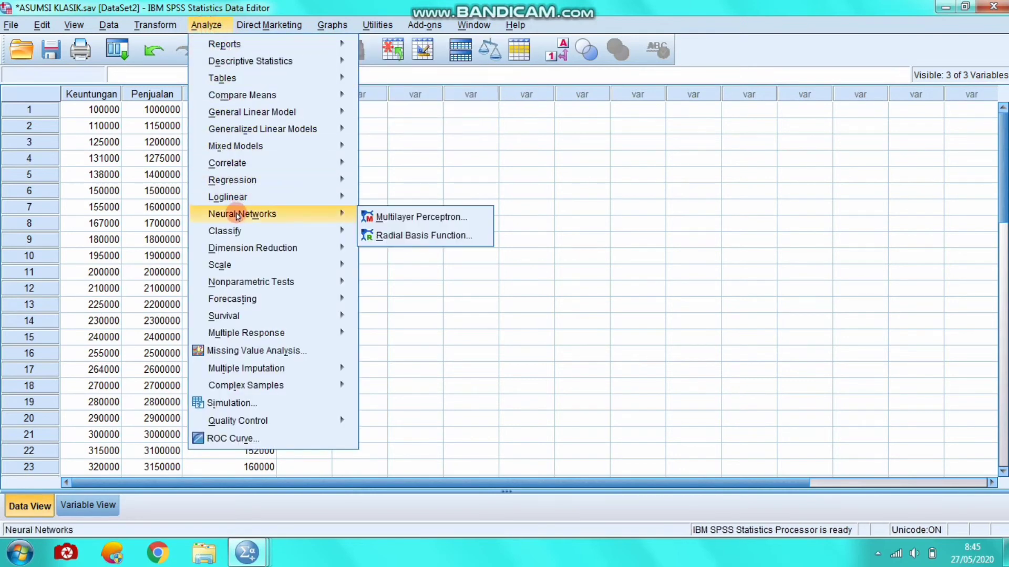
pyautogui.moveTo(249, 179)
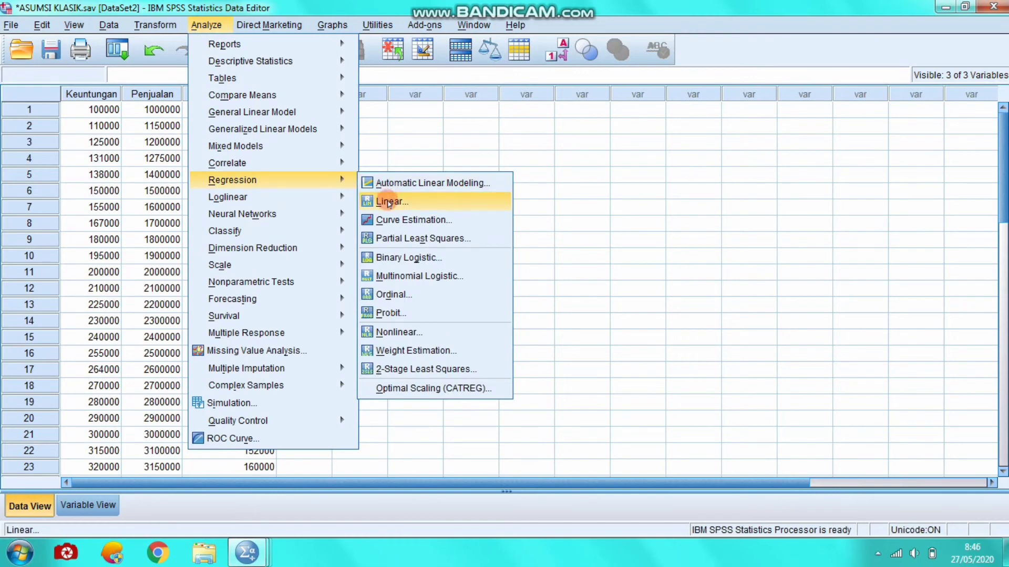
pyautogui.click(389, 202)
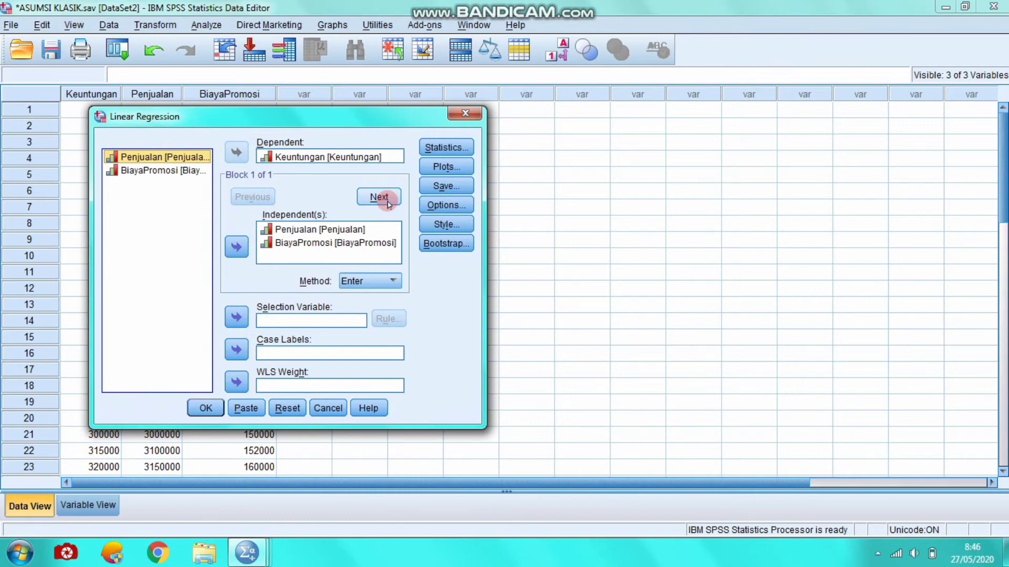
pyautogui.click(444, 186)
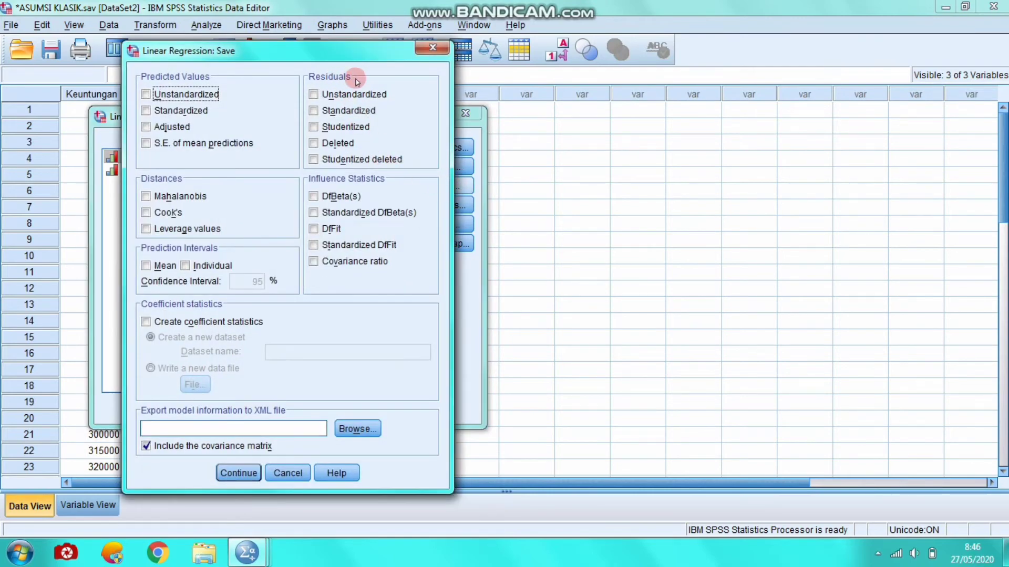
pyautogui.click(315, 95)
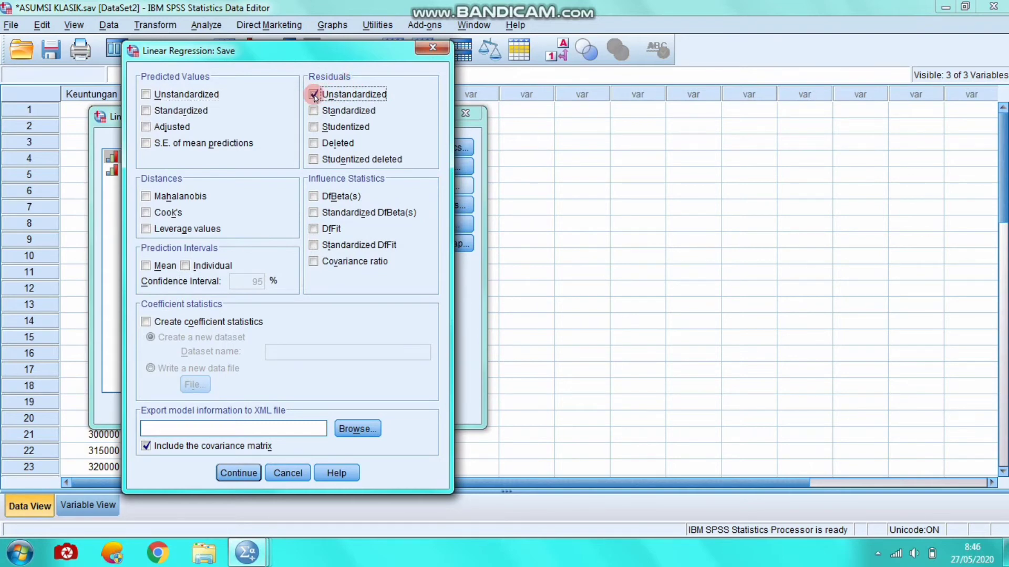
pyautogui.click(239, 474)
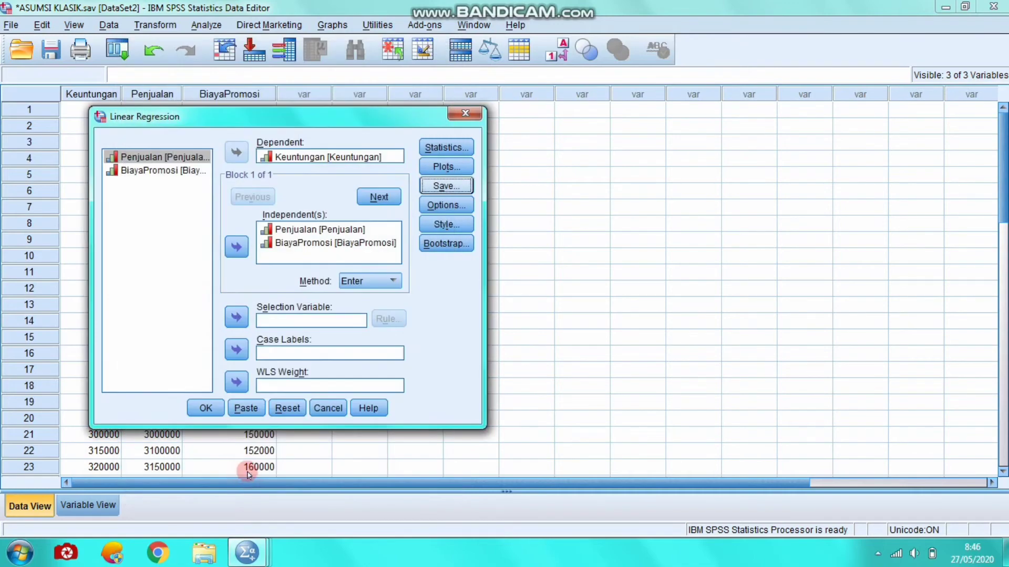
pyautogui.click(206, 408)
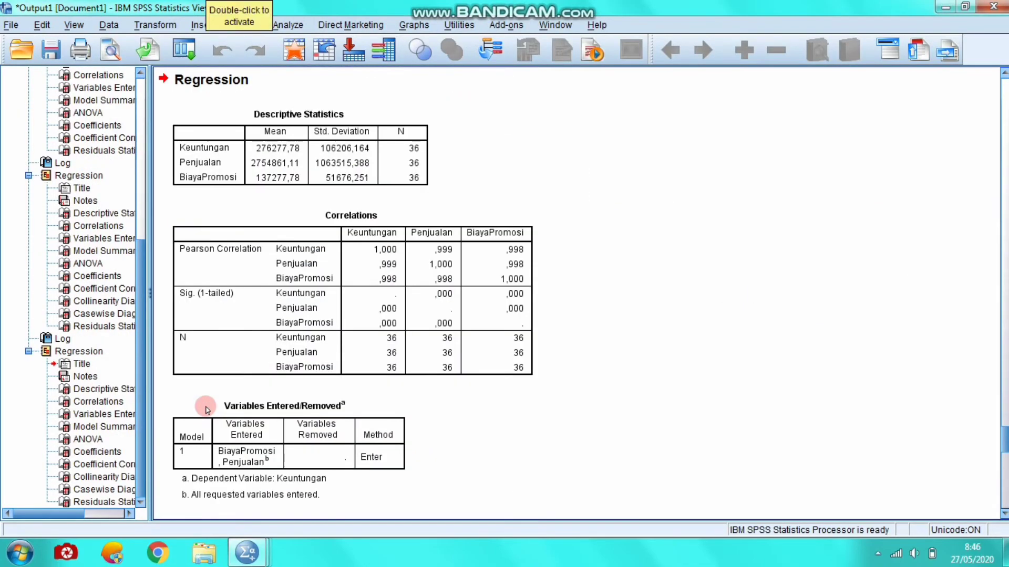
# Return to the ASUMSI KLASIK.sav data and examine the residual values in the RES_1 column across all cases
pyautogui.moveTo(247, 552)
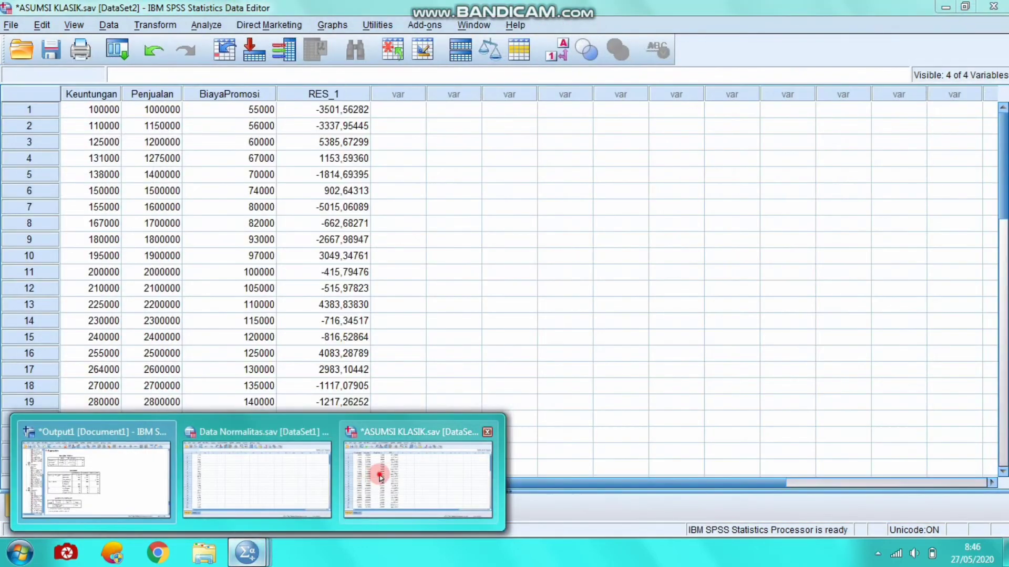
pyautogui.click(379, 475)
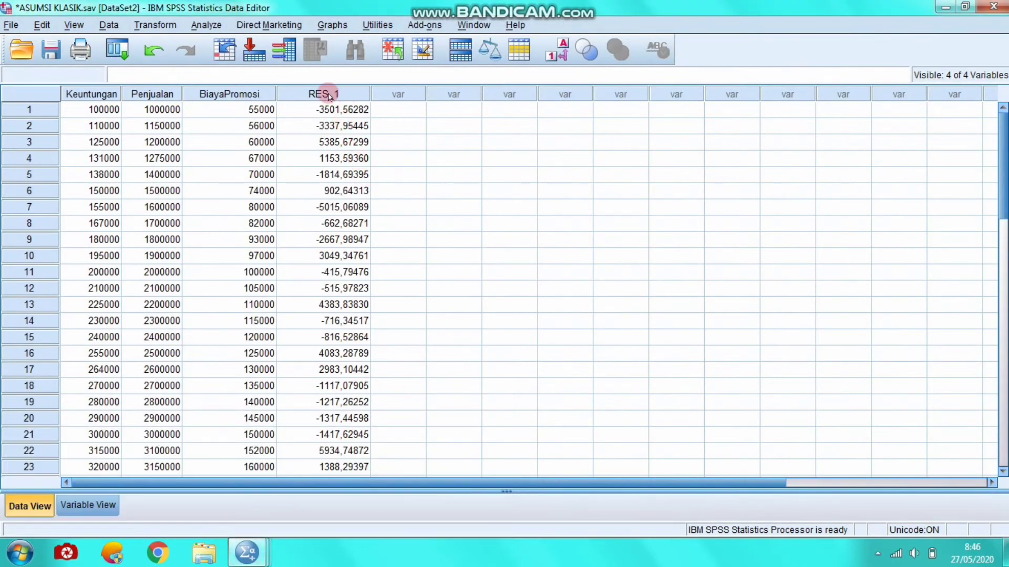
pyautogui.scroll(-1, 344, 173)
pyautogui.scroll(-11, 344, 173)
pyautogui.scroll(5, 344, 174)
pyautogui.scroll(7, 345, 174)
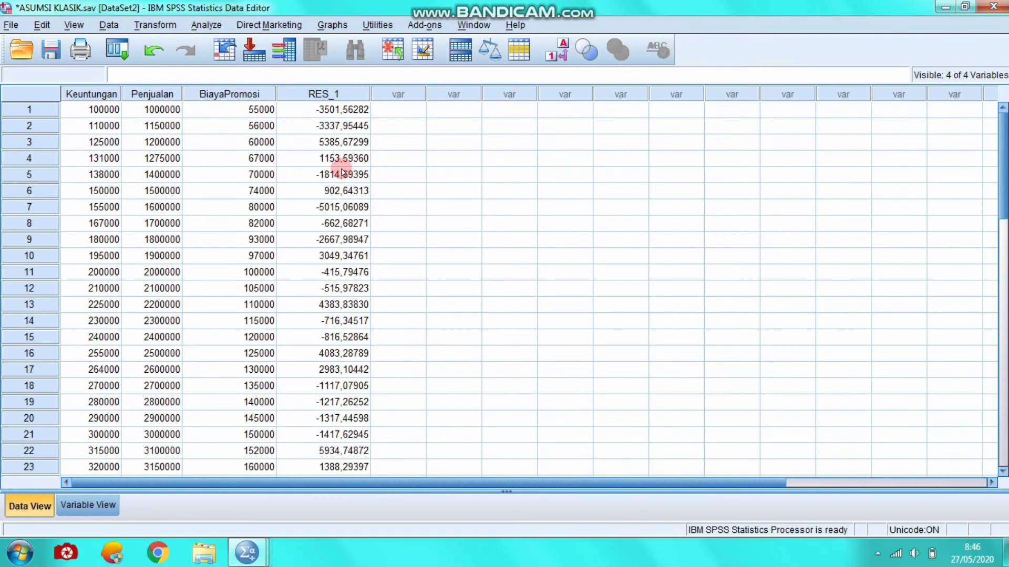
pyautogui.moveTo(258, 554)
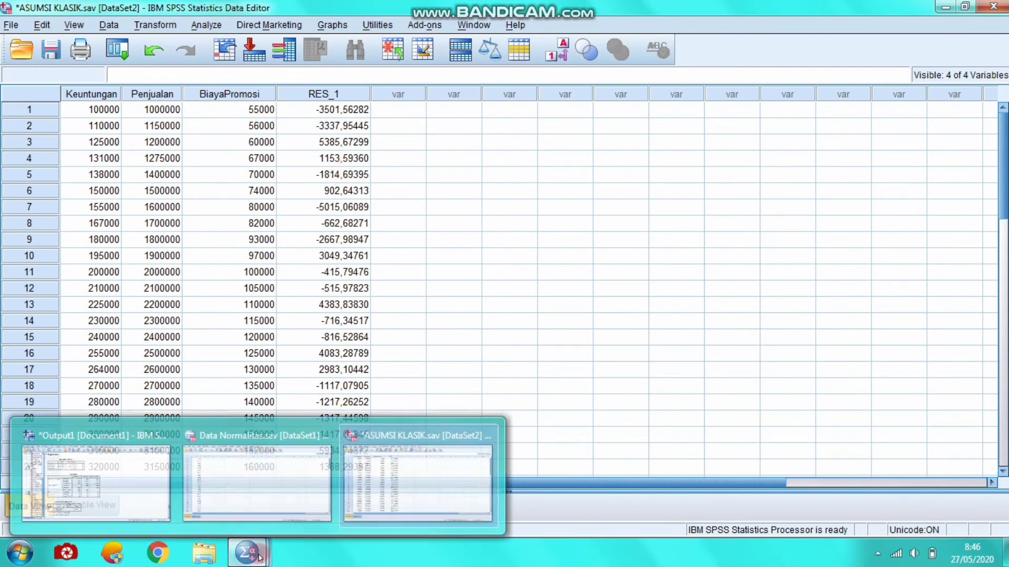
pyautogui.click(379, 475)
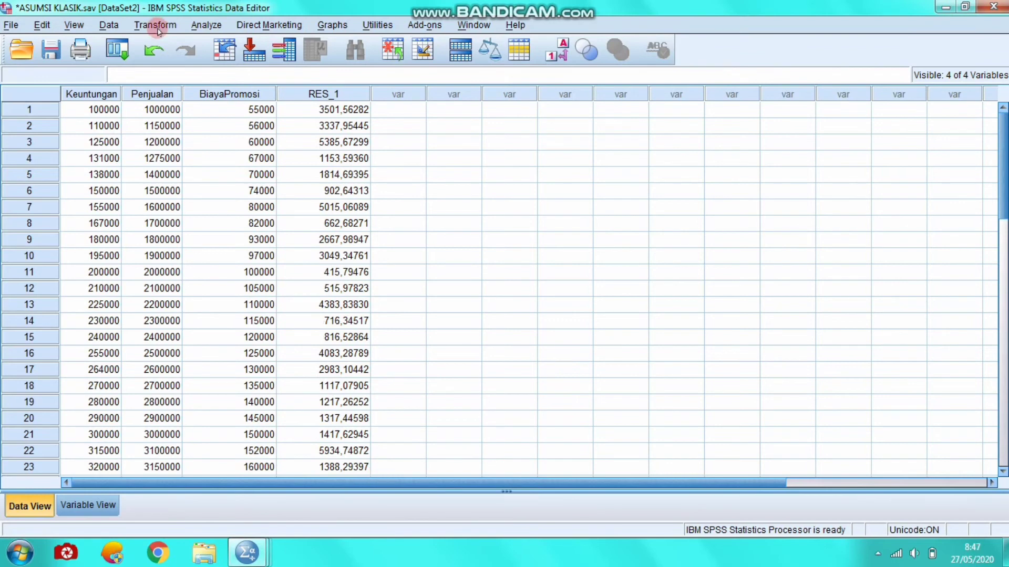
# Compute a new variable RES2 with the numeric expression ABS_RES(RES_1)
pyautogui.click(156, 27)
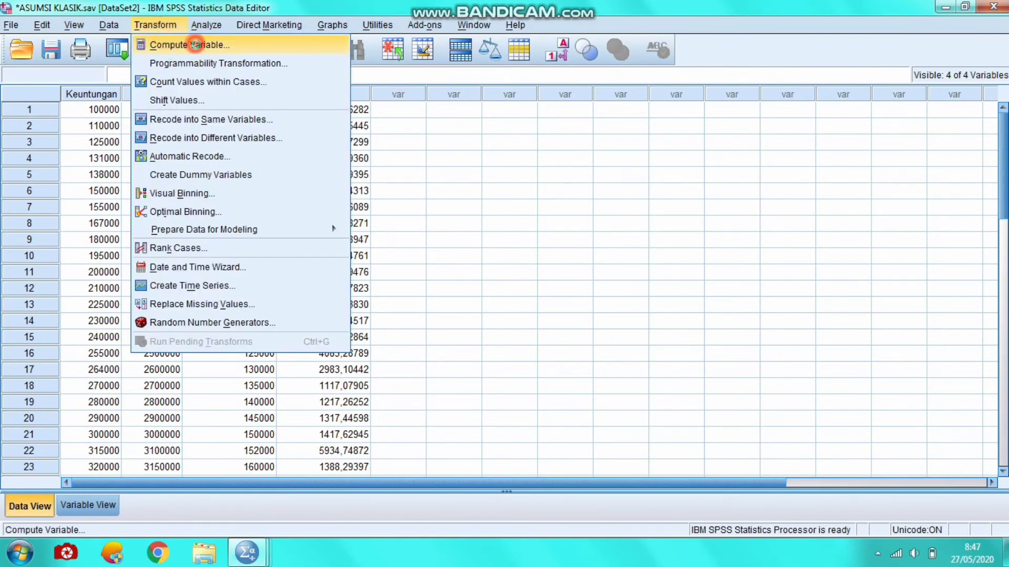
pyautogui.click(195, 45)
pyautogui.click(80, 110)
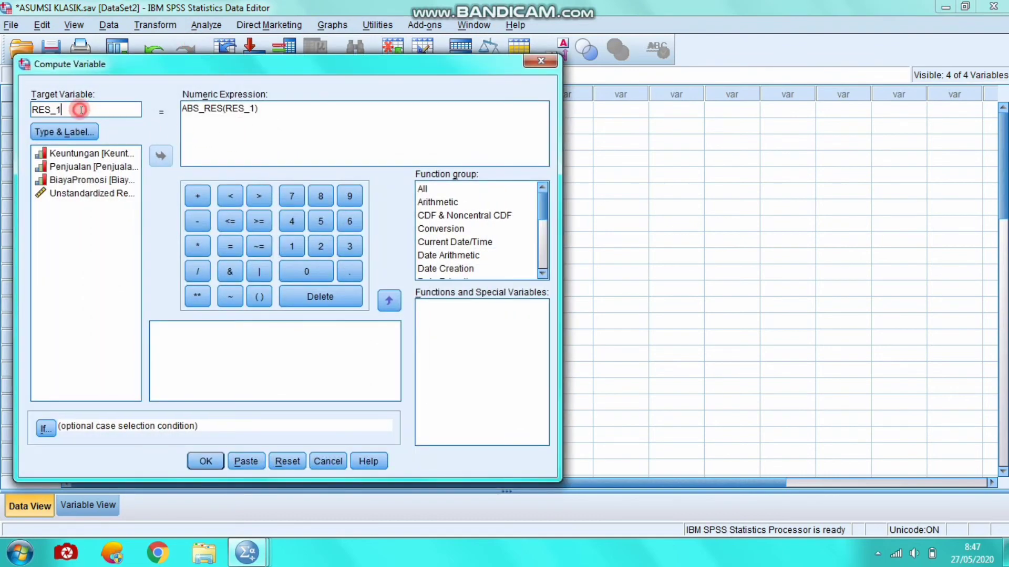
pyautogui.doubleClick(82, 110)
pyautogui.write('R')
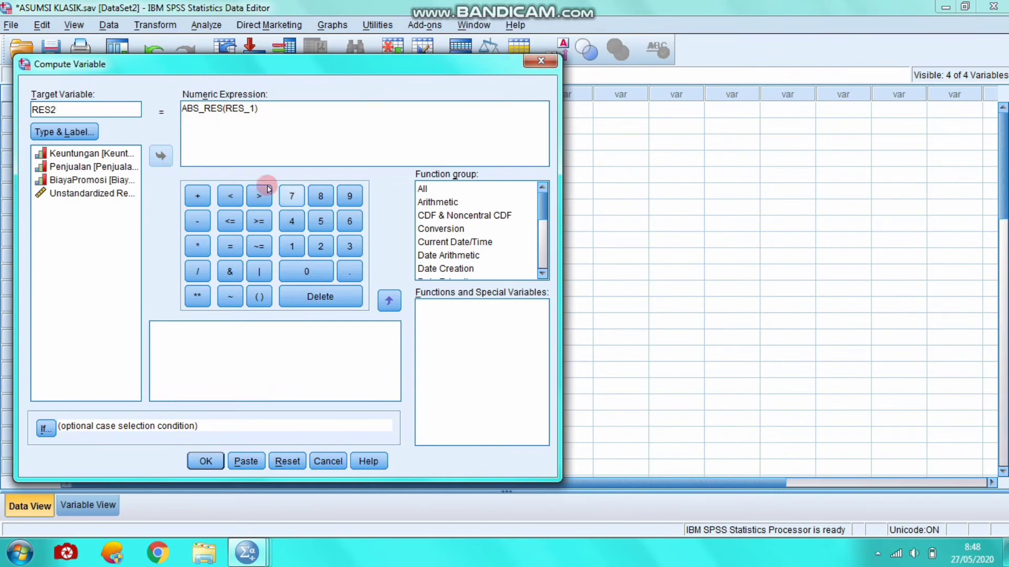
pyautogui.click(204, 462)
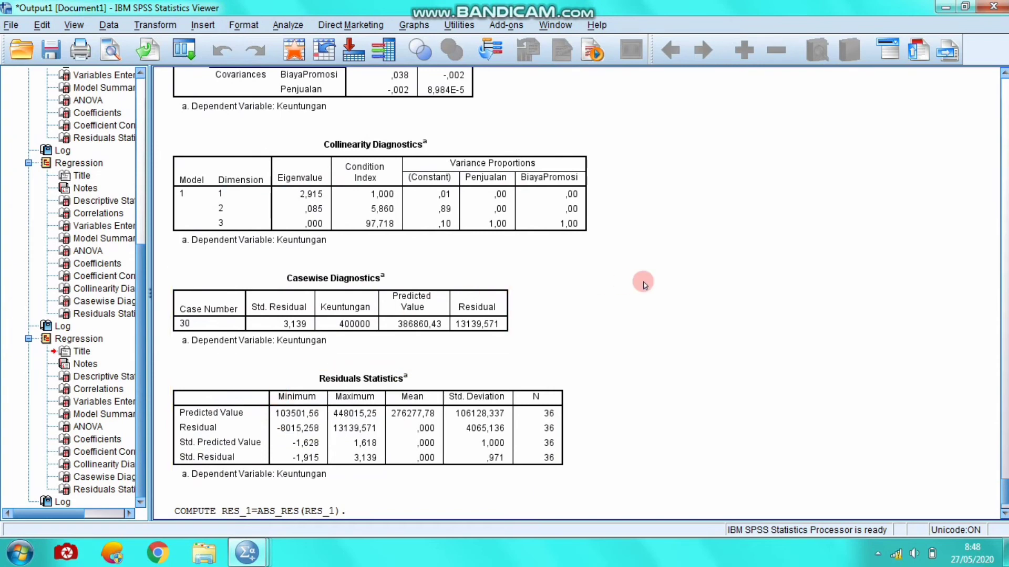
# Examine the RES2 column in the ASUMSI KLASIK.sav data, from the first case down past the last one
pyautogui.moveTo(247, 552)
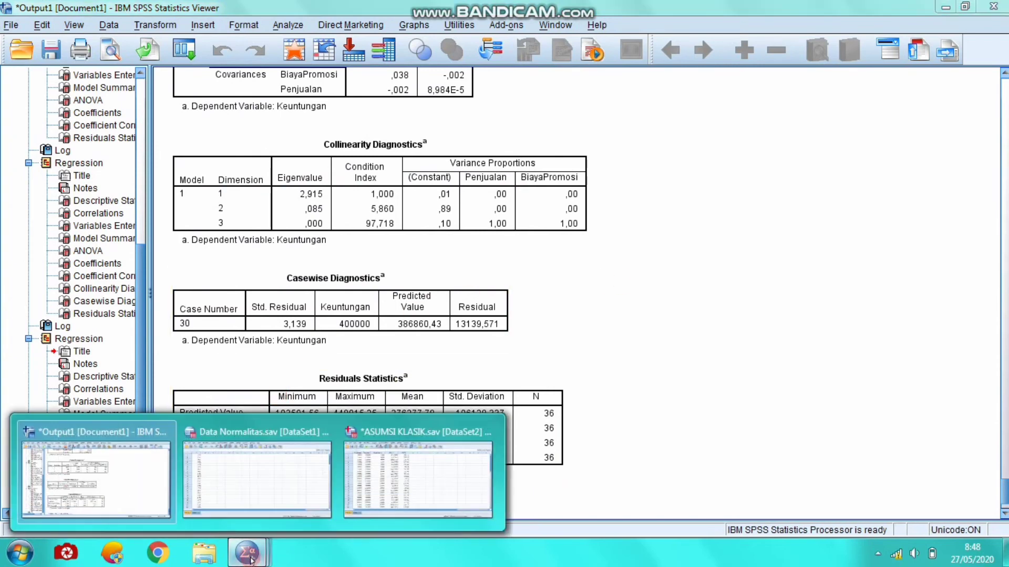
pyautogui.click(369, 434)
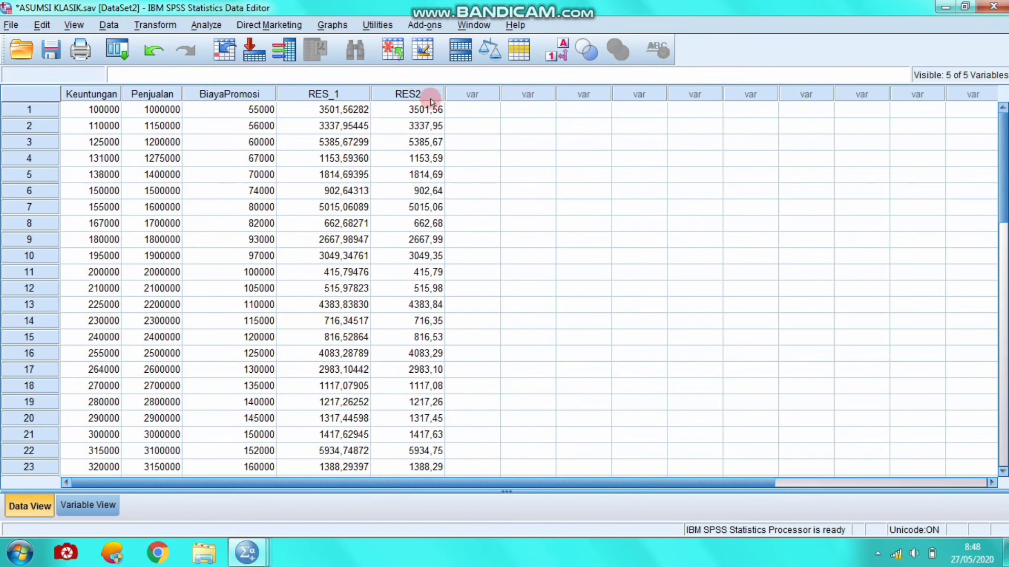
pyautogui.scroll(-11, 455, 179)
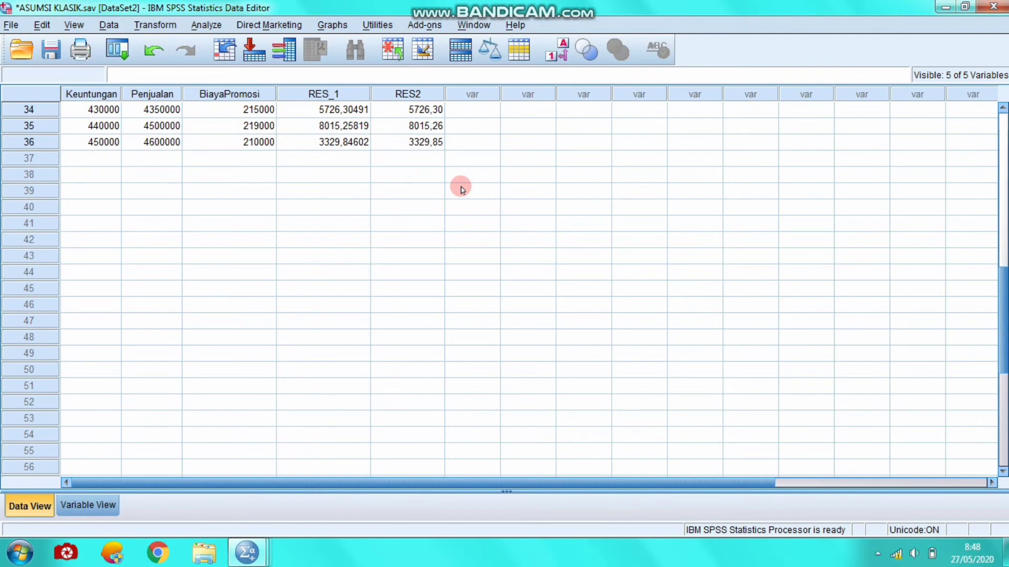
pyautogui.scroll(-3, 461, 189)
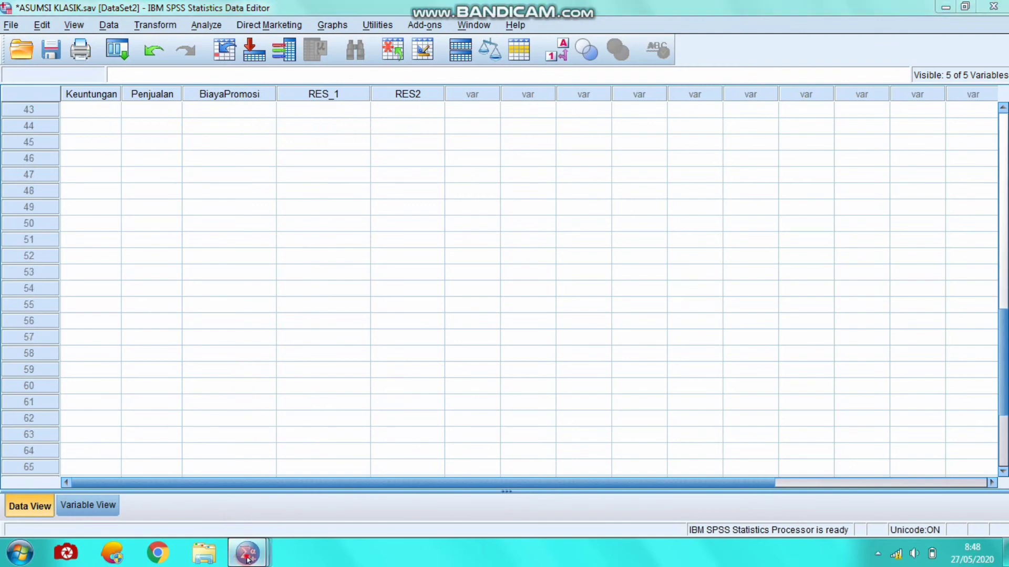
pyautogui.moveTo(247, 560)
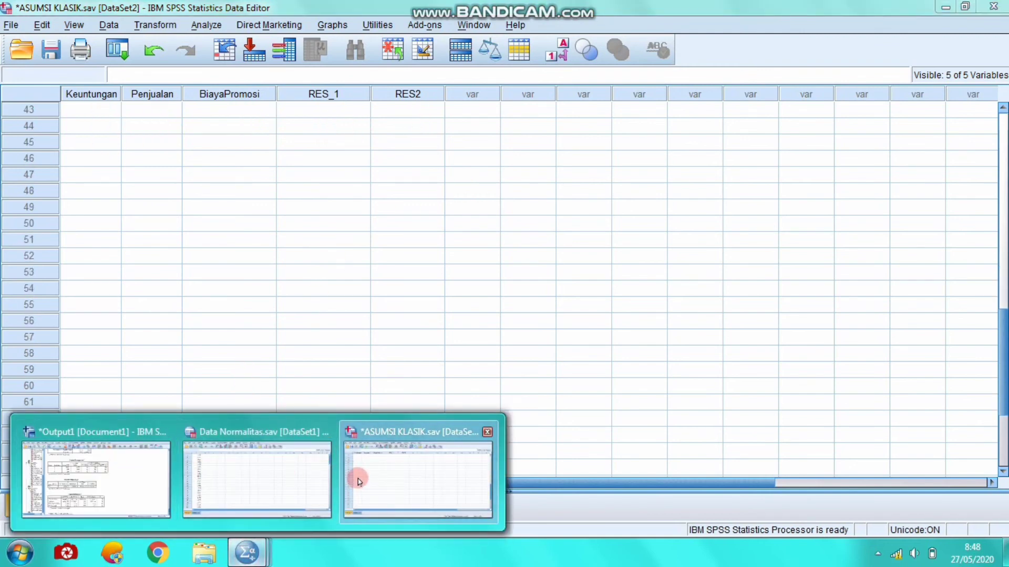
pyautogui.click(342, 277)
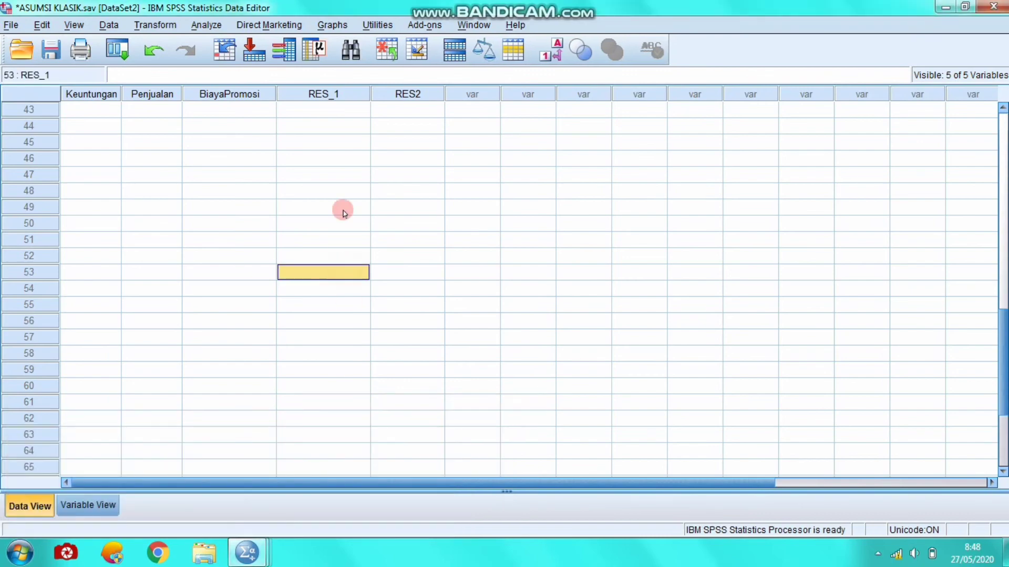
pyautogui.scroll(12, 160, 204)
pyautogui.scroll(2, 163, 199)
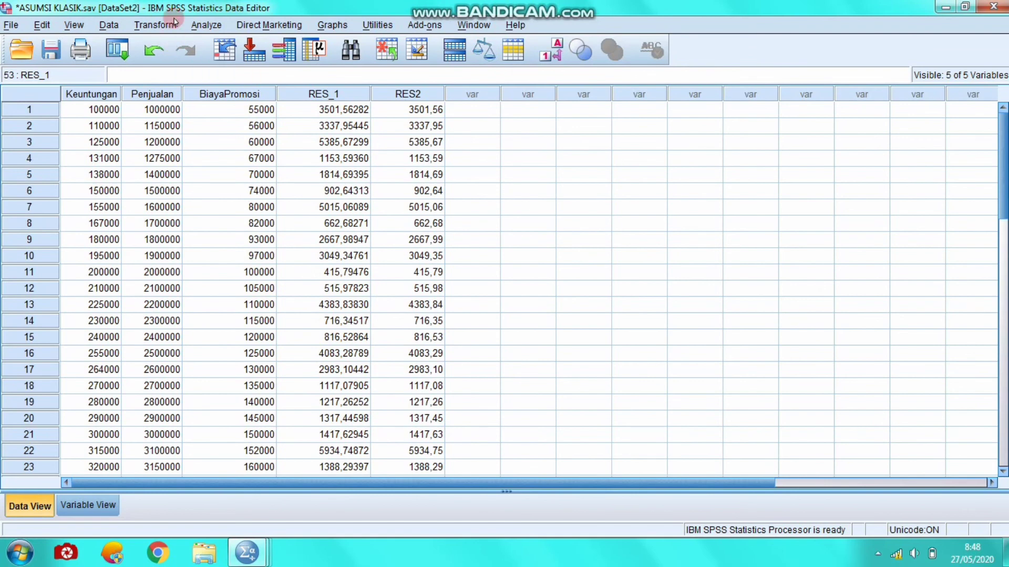
# Set up a linear regression with RES2 as the dependent variable instead of Keuntungan, keeping Penjualan and BiayaPromosi as independents
pyautogui.click(213, 25)
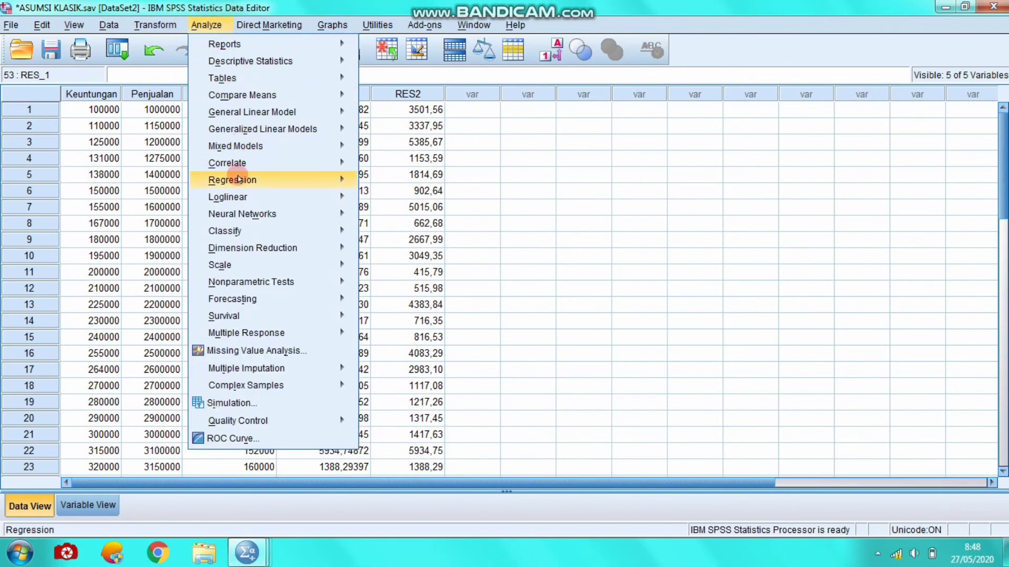
pyautogui.moveTo(238, 181)
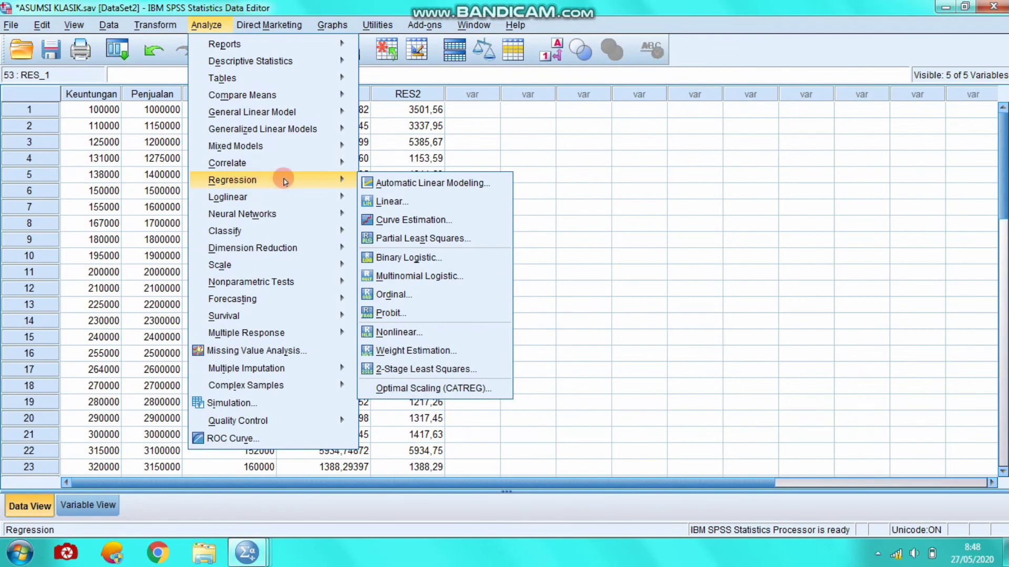
pyautogui.click(388, 202)
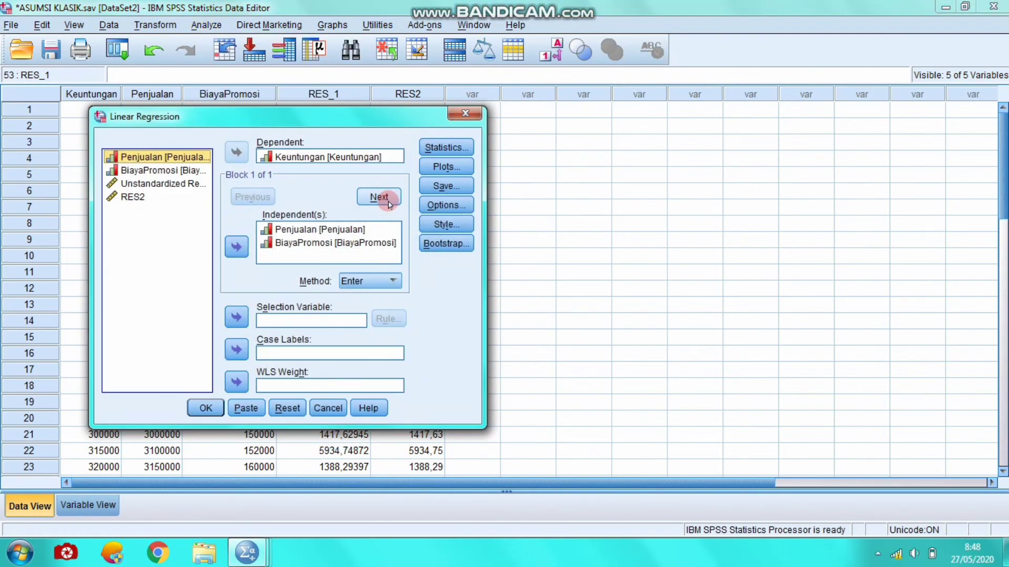
pyautogui.click(227, 148)
pyautogui.click(234, 152)
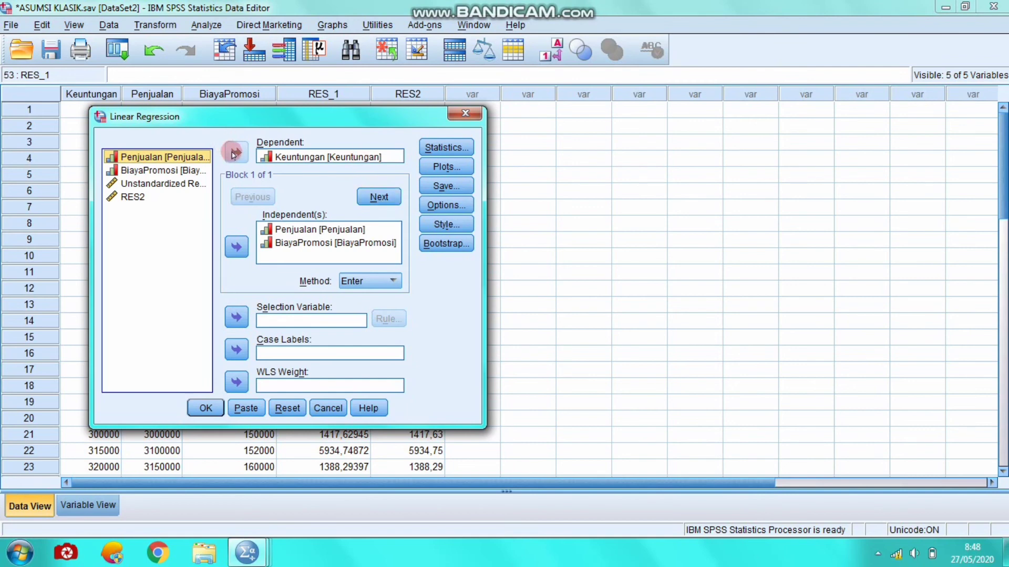
pyautogui.click(280, 156)
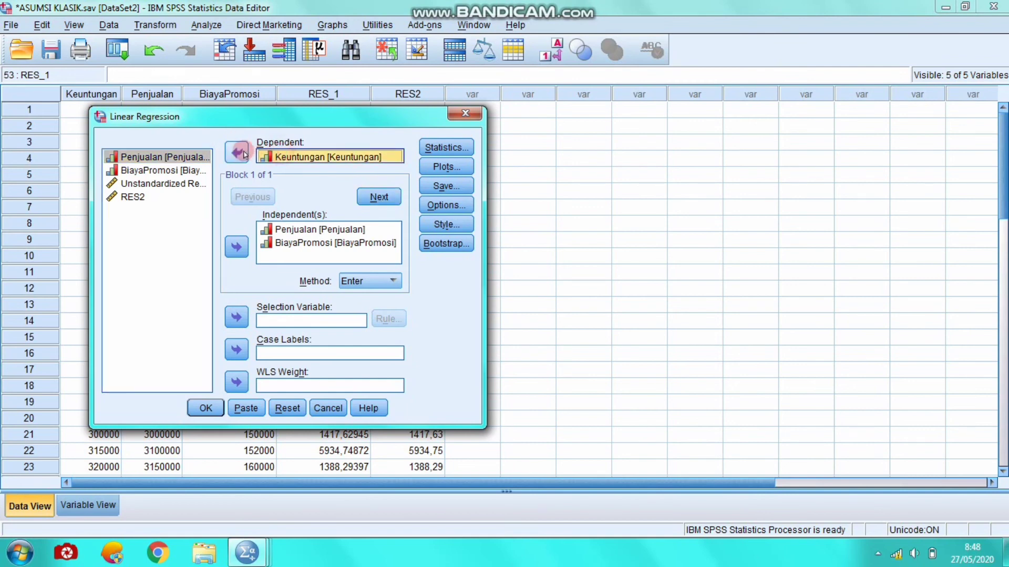
pyautogui.click(236, 153)
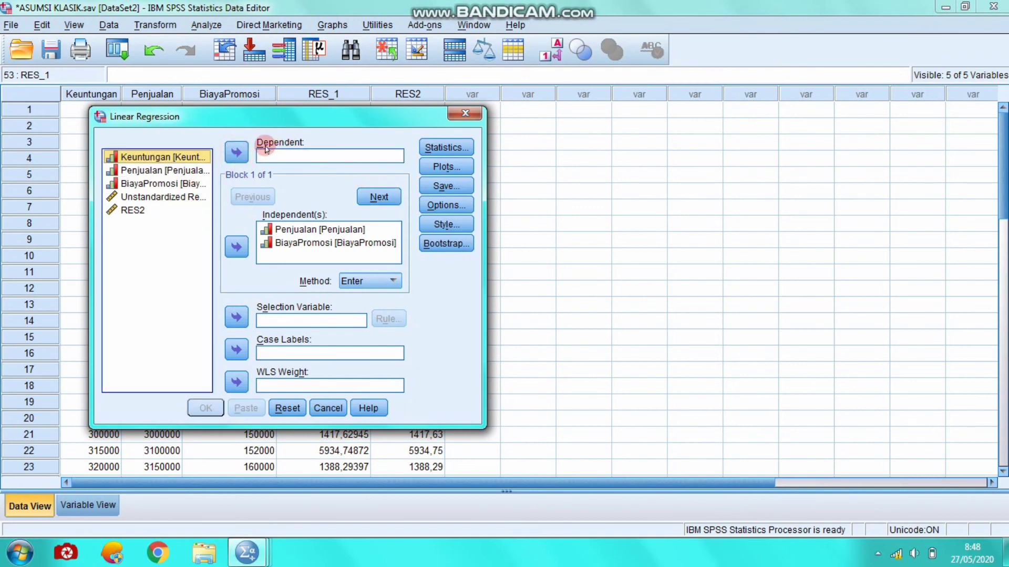
pyautogui.click(132, 212)
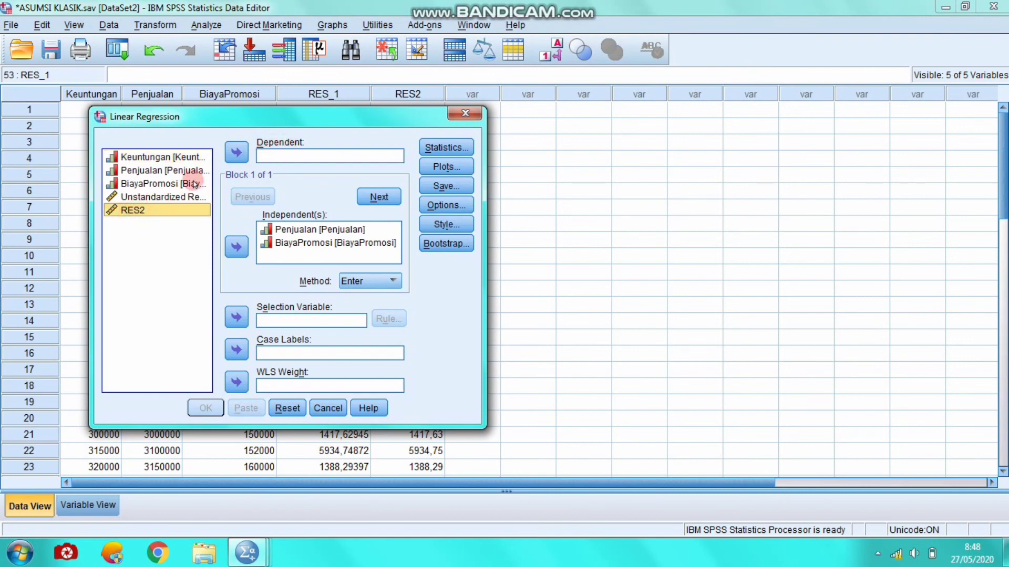
pyautogui.click(236, 153)
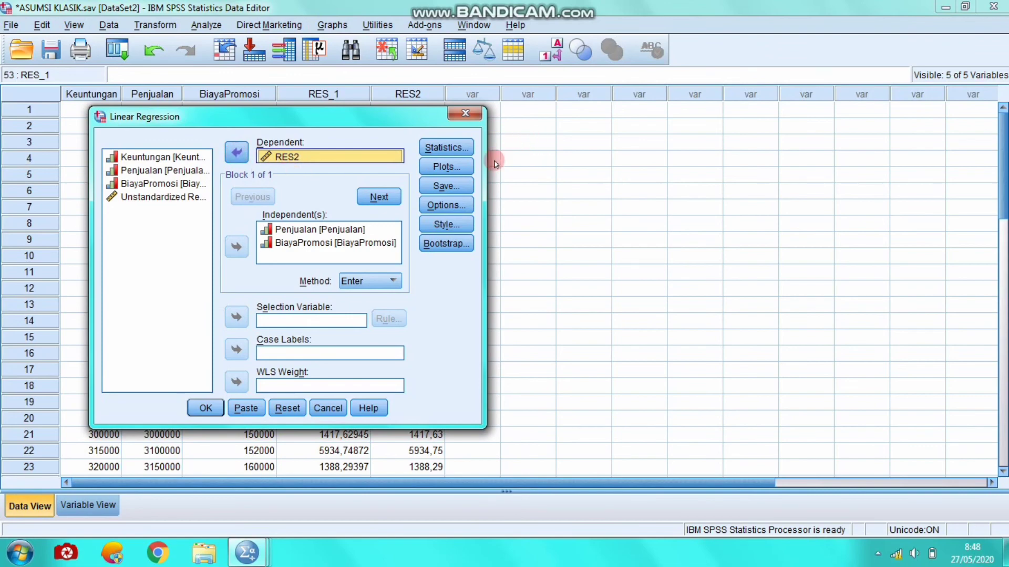
# Keep unstandardized residuals selected for saving and run the regression on RES2
pyautogui.click(450, 188)
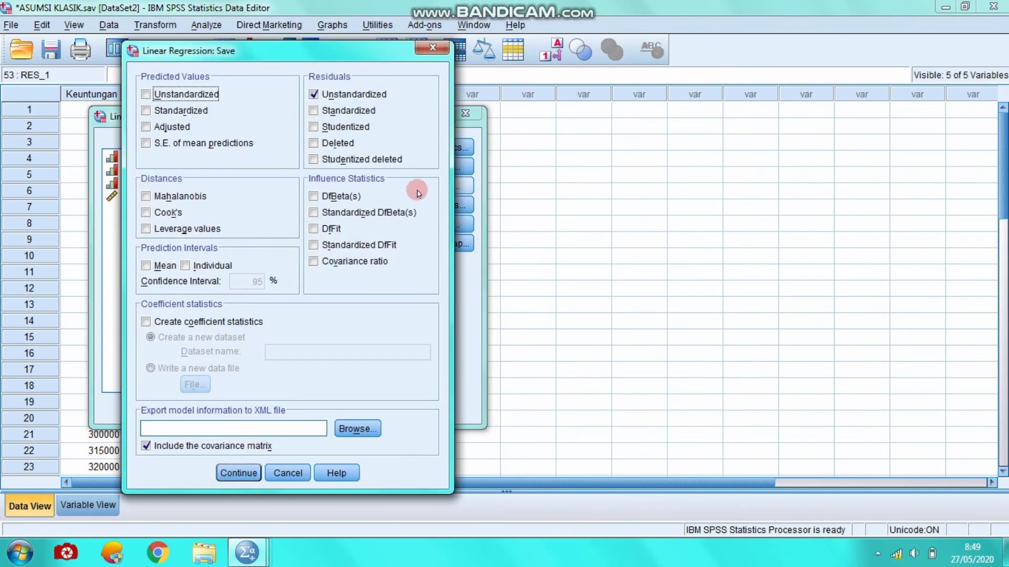
pyautogui.click(314, 95)
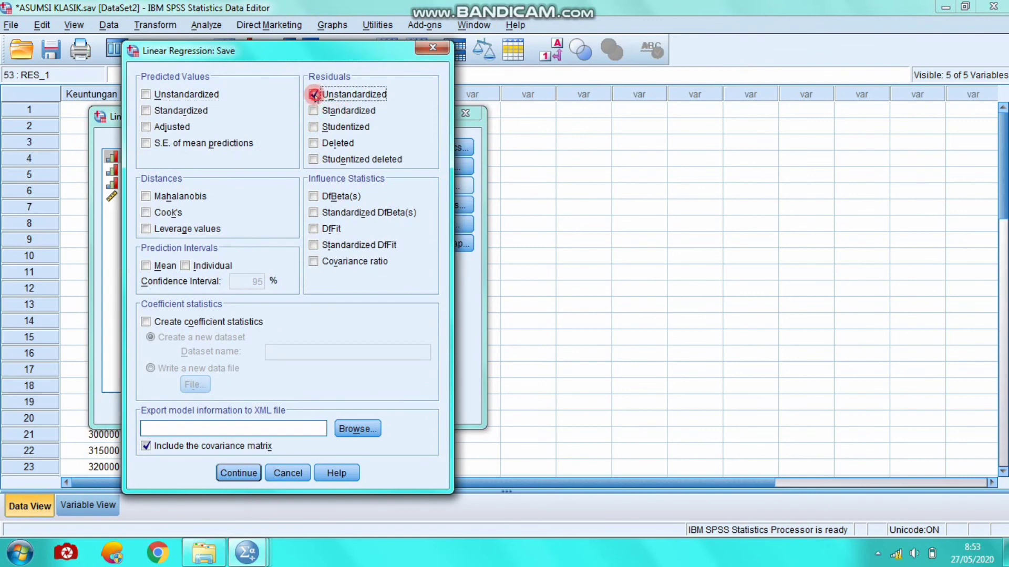
pyautogui.click(240, 471)
pyautogui.click(206, 410)
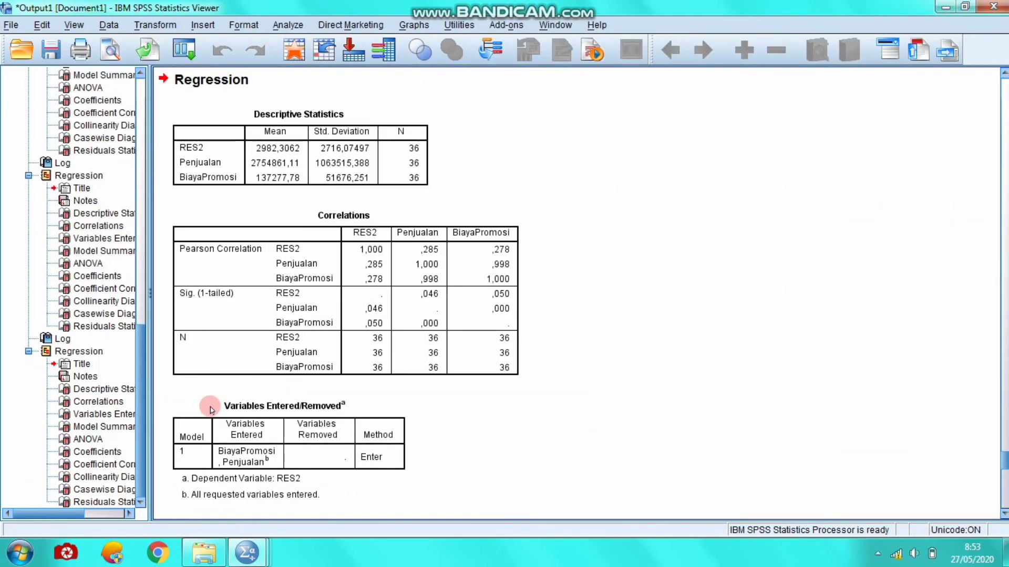
# Examine the RES2 regression output from the correlations to the casewise diagnostics, especially the significance values in the Coefficients table
pyautogui.click(323, 326)
pyautogui.click(478, 293)
pyautogui.click(453, 255)
pyautogui.scroll(-5, 453, 255)
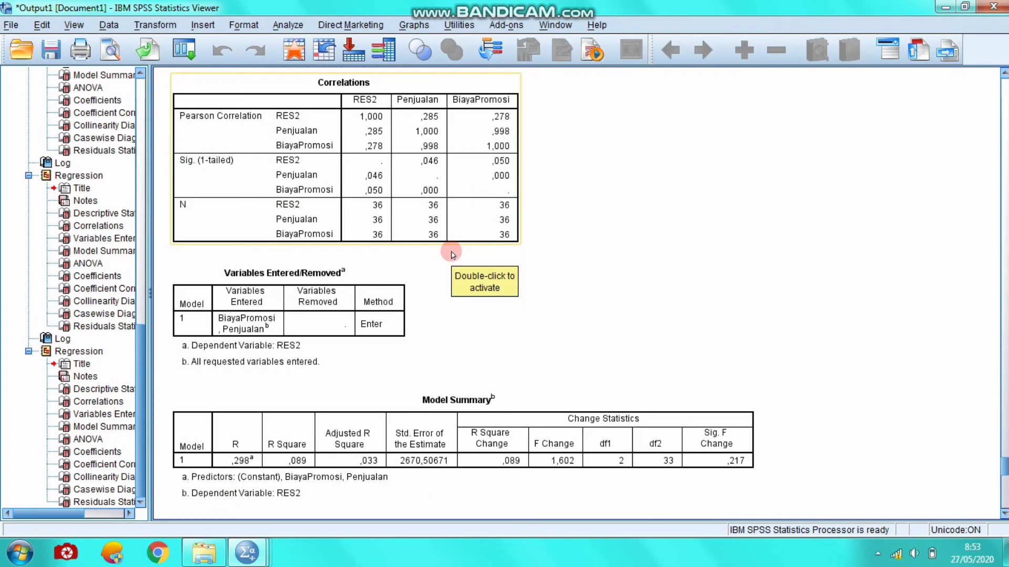
pyautogui.scroll(-20, 452, 255)
pyautogui.click(453, 254)
pyautogui.scroll(2, 453, 255)
pyautogui.scroll(3, 453, 255)
pyautogui.scroll(-5, 453, 255)
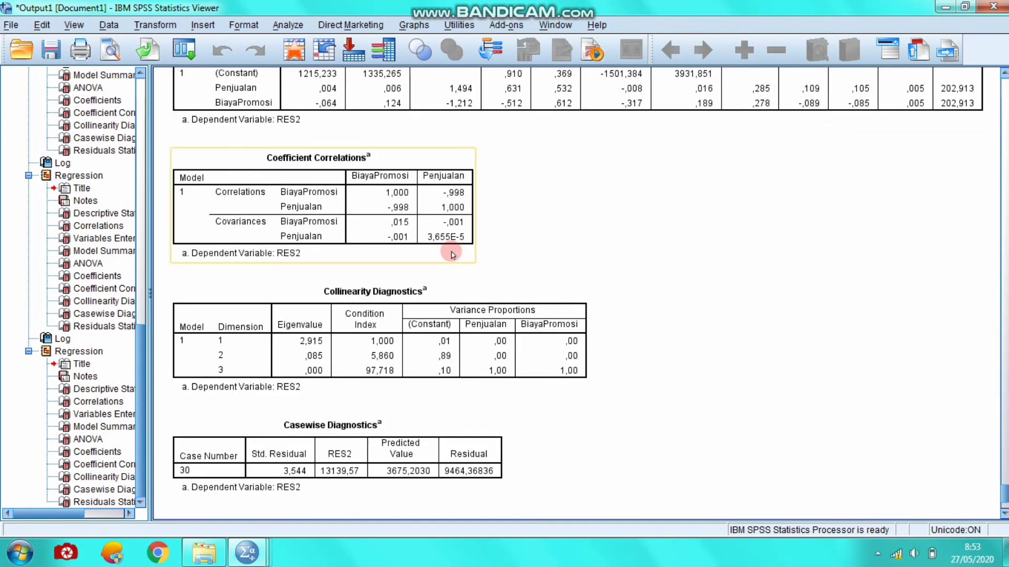
pyautogui.scroll(2, 453, 255)
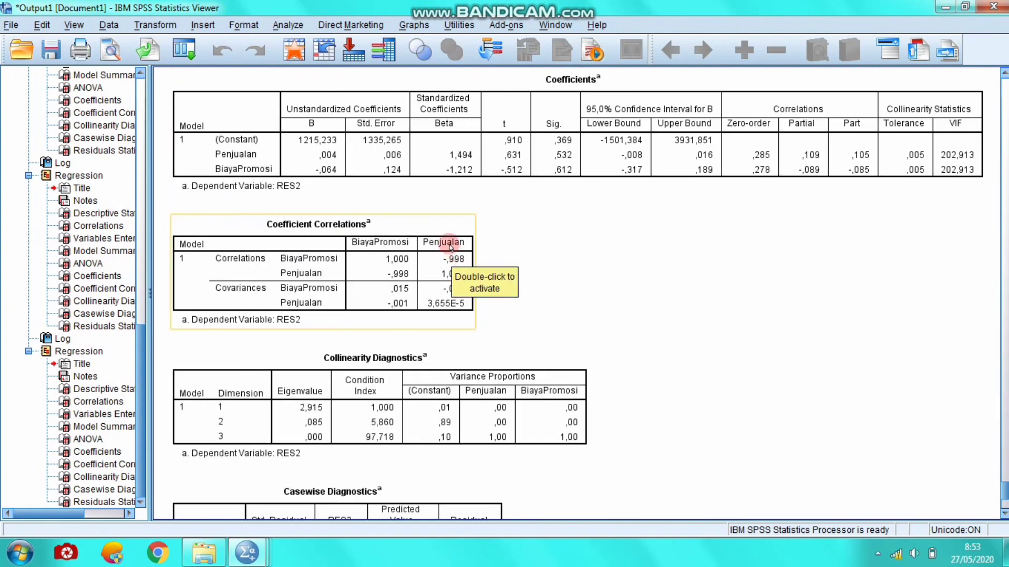
pyautogui.scroll(-15, 559, 282)
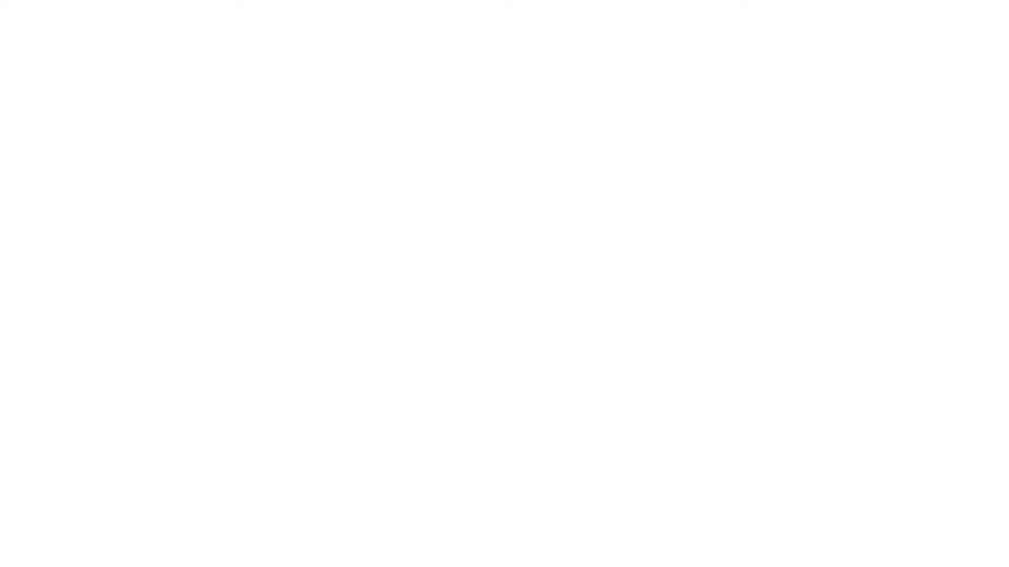